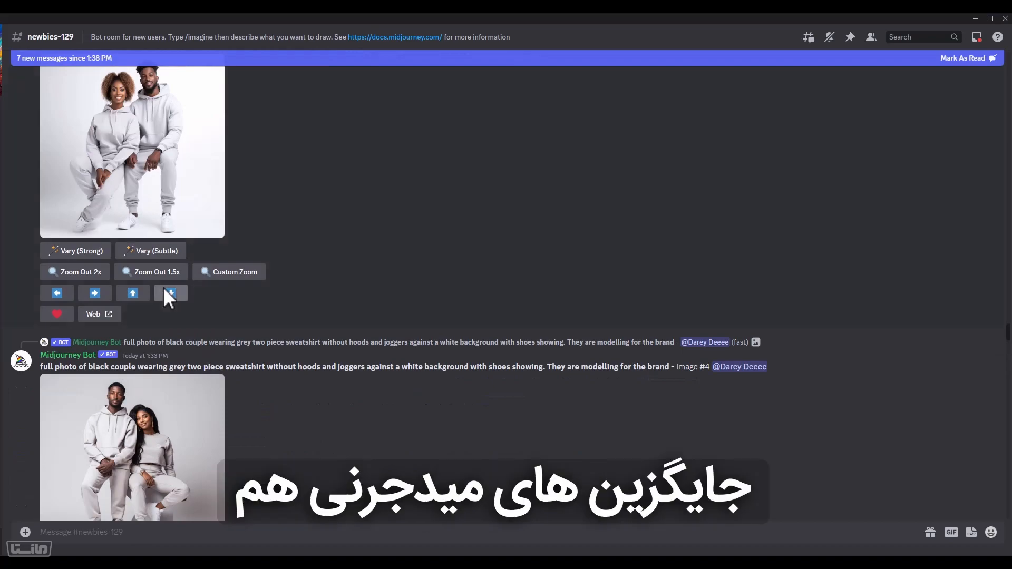
Browse the Midjourney images posted in the newbies-129 channel, briefly enlarging the four-image grid of smiling tooth mascots
scroll(164, 288, down, 10)
scroll(164, 286, up, 20)
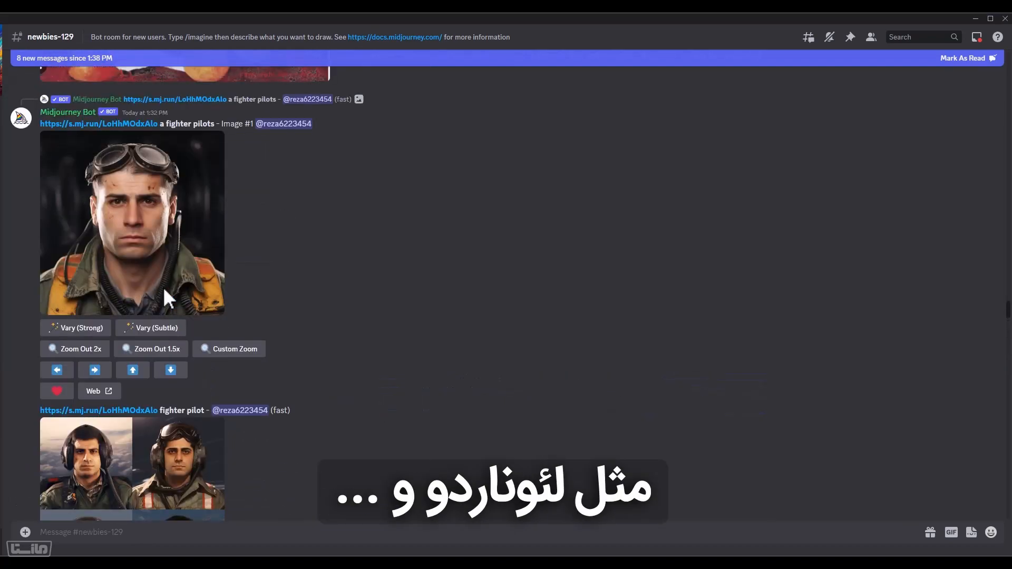
scroll(162, 289, up, 20)
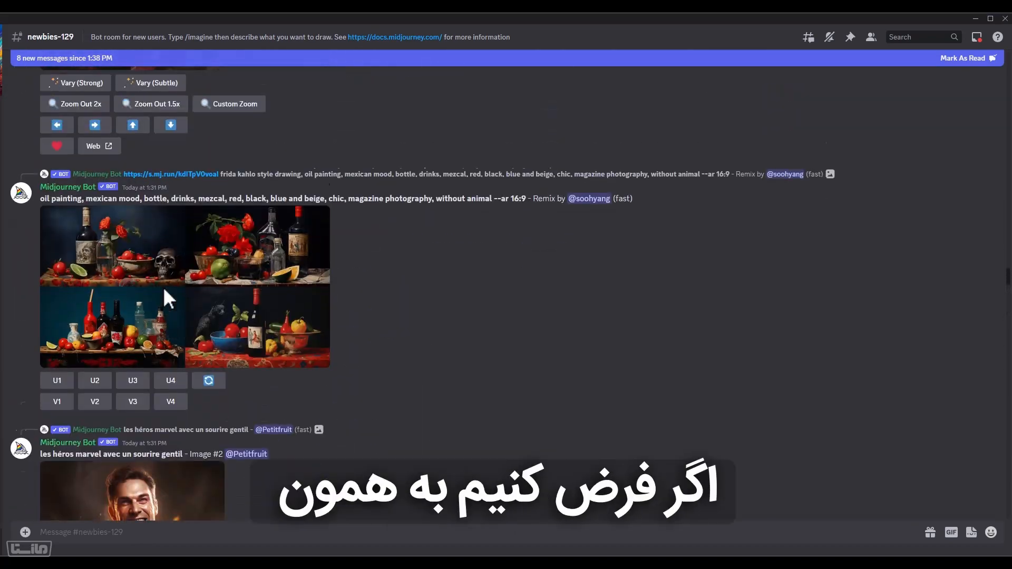
scroll(163, 287, up, 15)
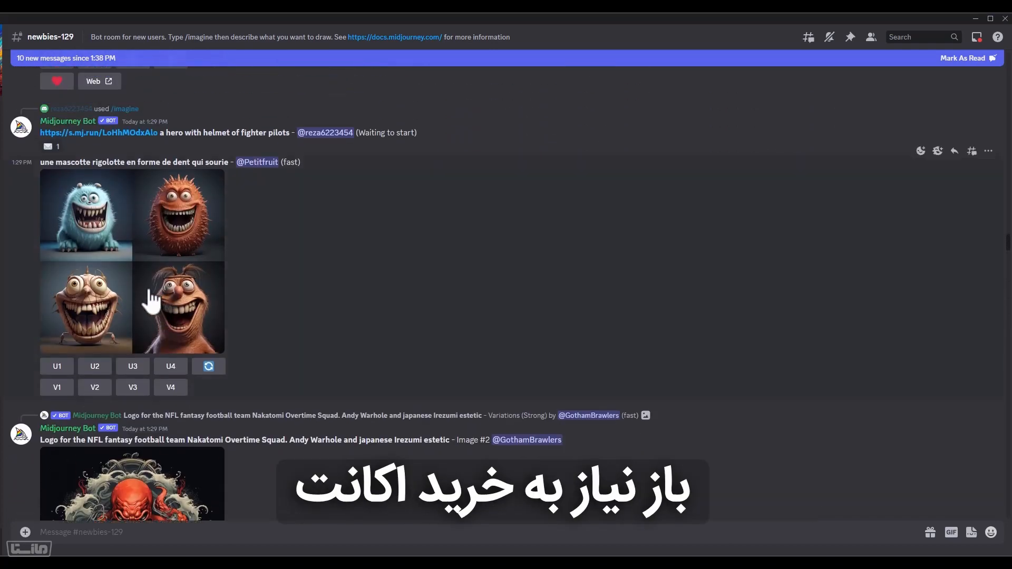
click(151, 301)
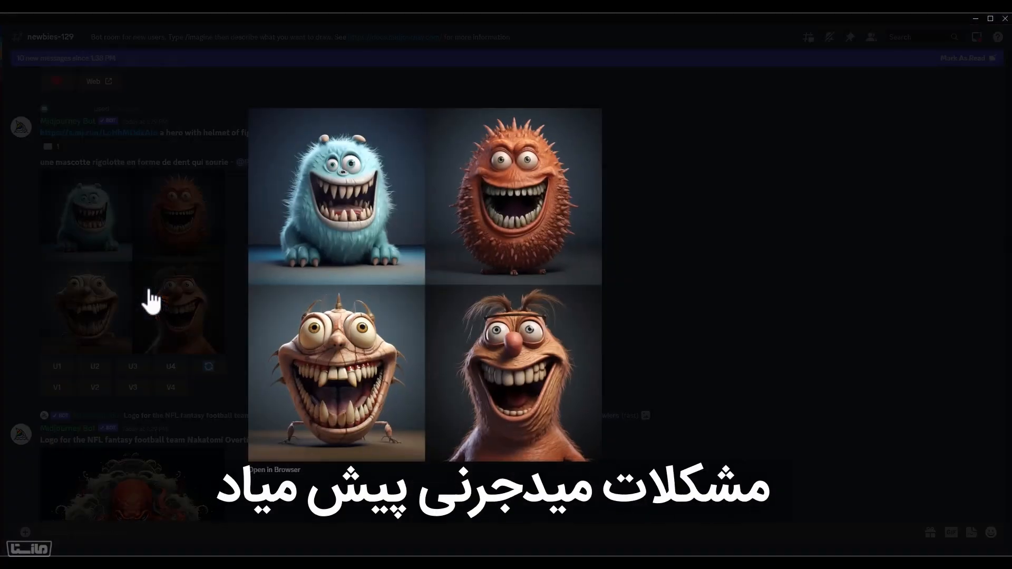
click(151, 302)
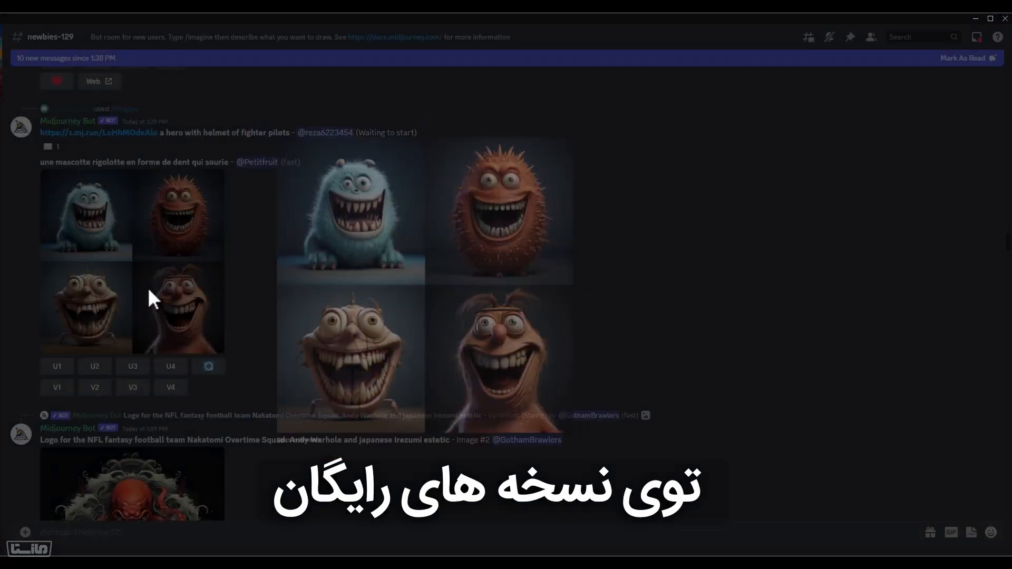
scroll(151, 295, up, 10)
scroll(147, 264, up, 15)
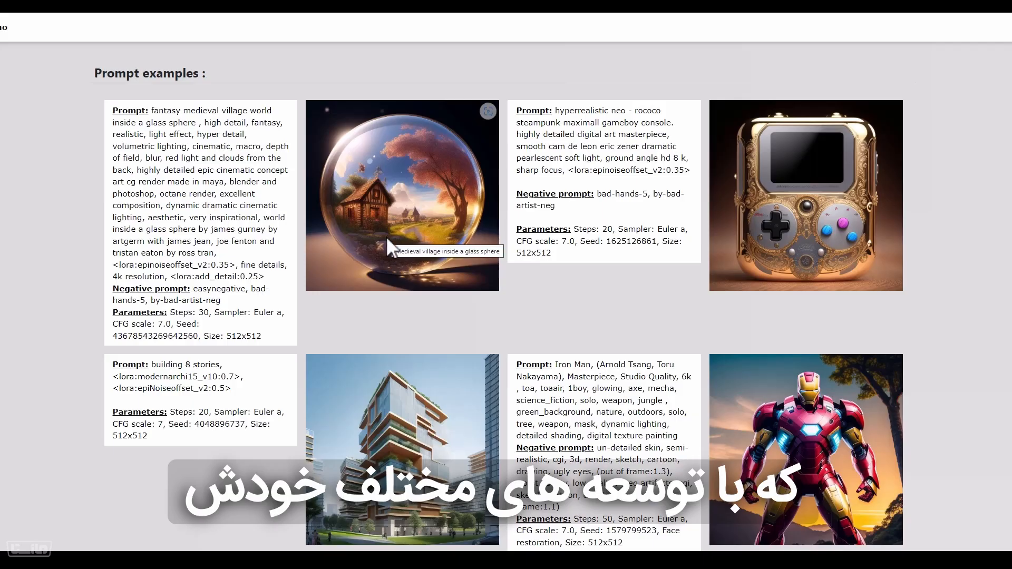
Examine the Stable Diffusion prompt examples page, comparing the prompts, negative prompts and parameters with their sample images
scroll(385, 236, down, 2)
scroll(387, 236, down, 4)
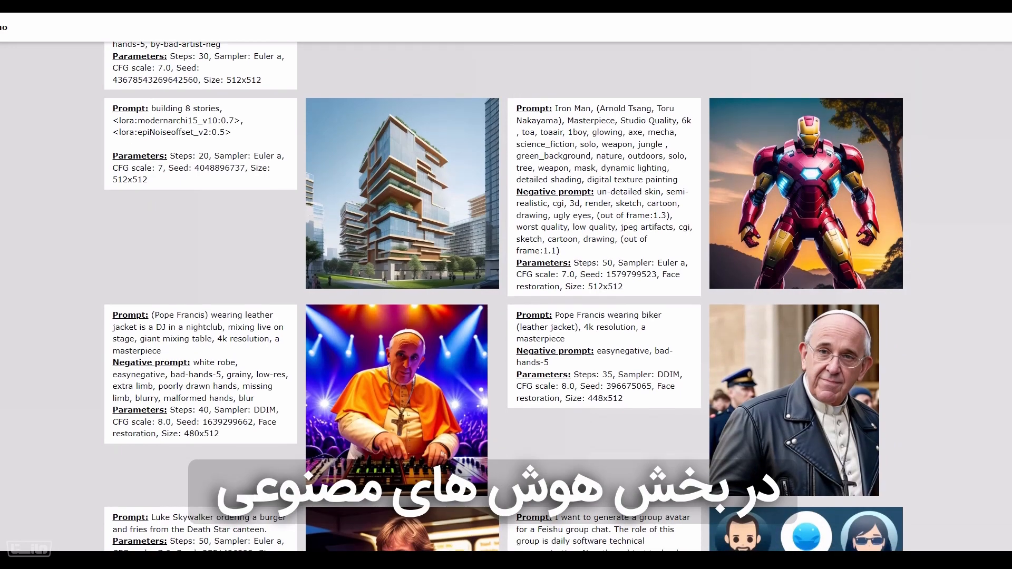
scroll(504, 295, down, 2)
scroll(504, 296, down, 4)
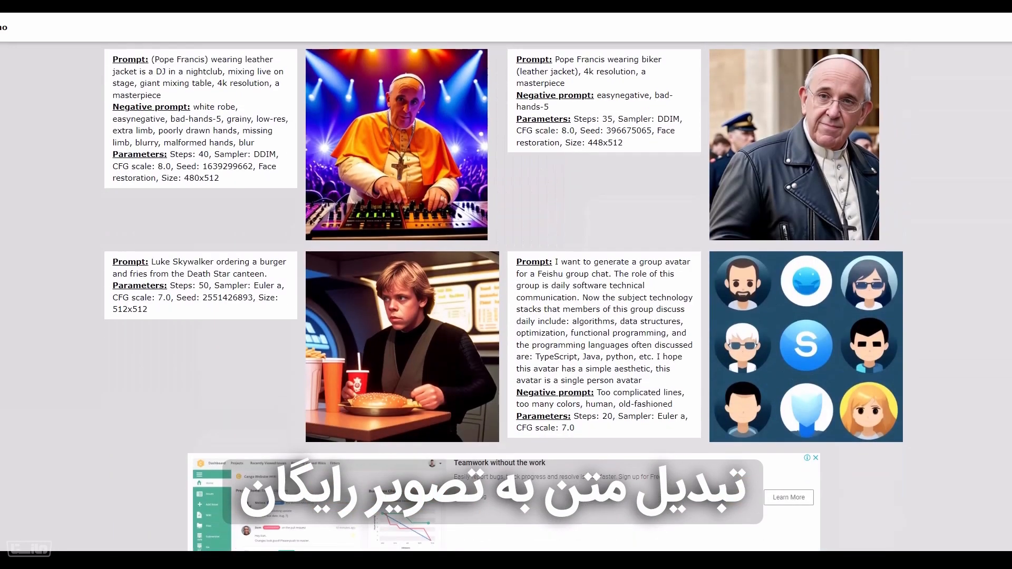
scroll(503, 295, down, 2)
scroll(503, 295, down, 4)
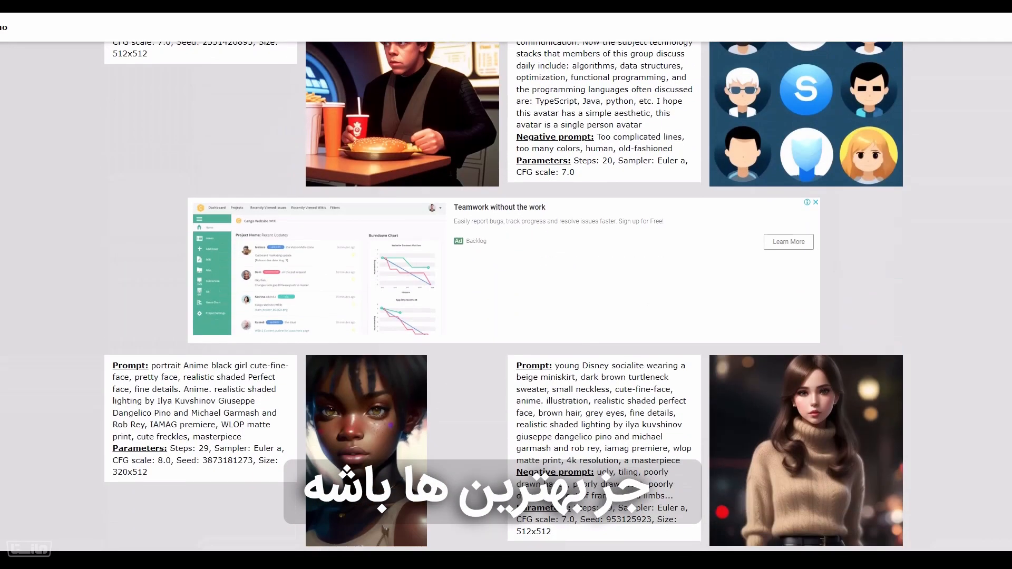
scroll(504, 295, down, 6)
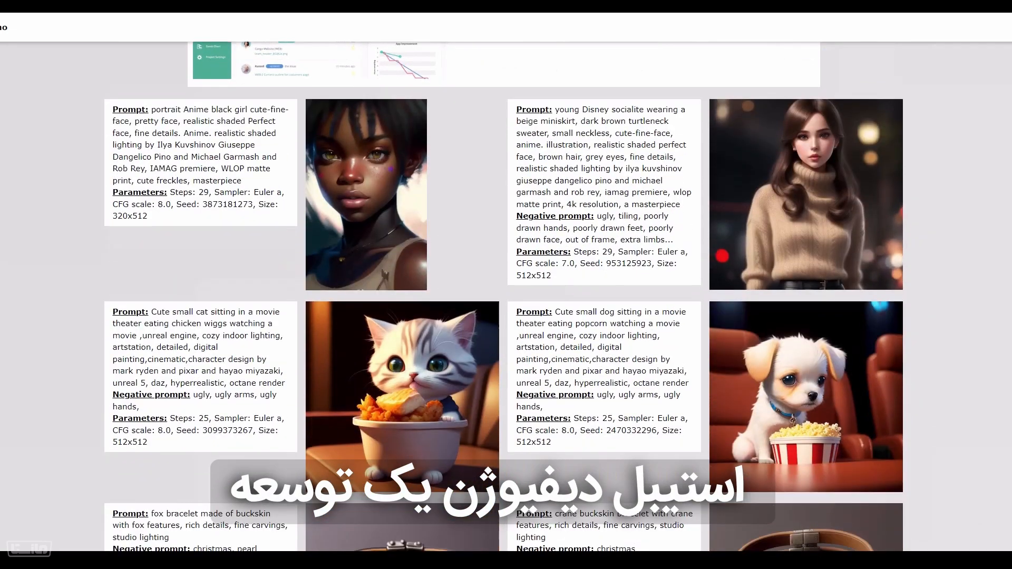
scroll(504, 295, down, 4)
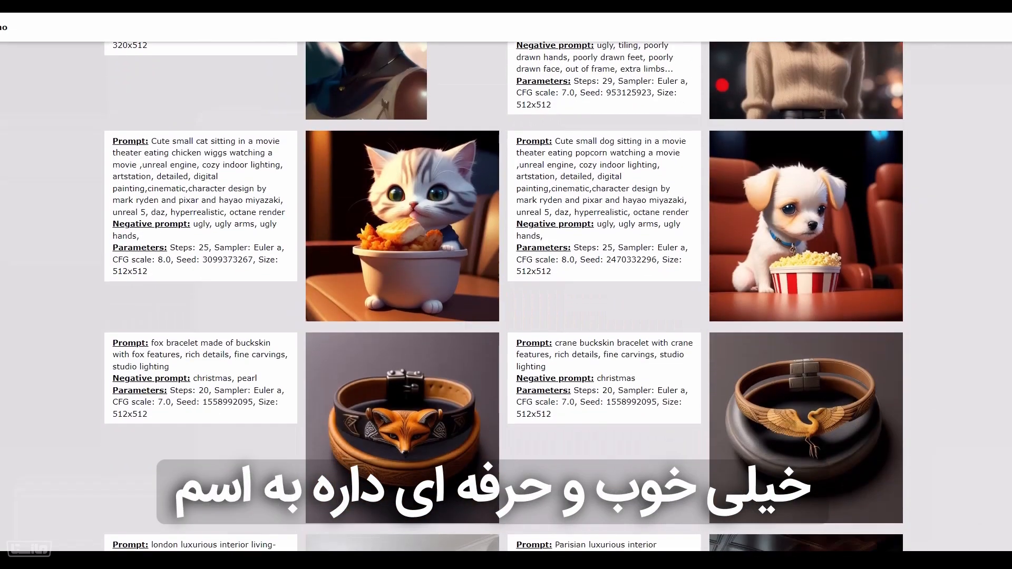
scroll(504, 295, down, 6)
scroll(504, 295, down, 12)
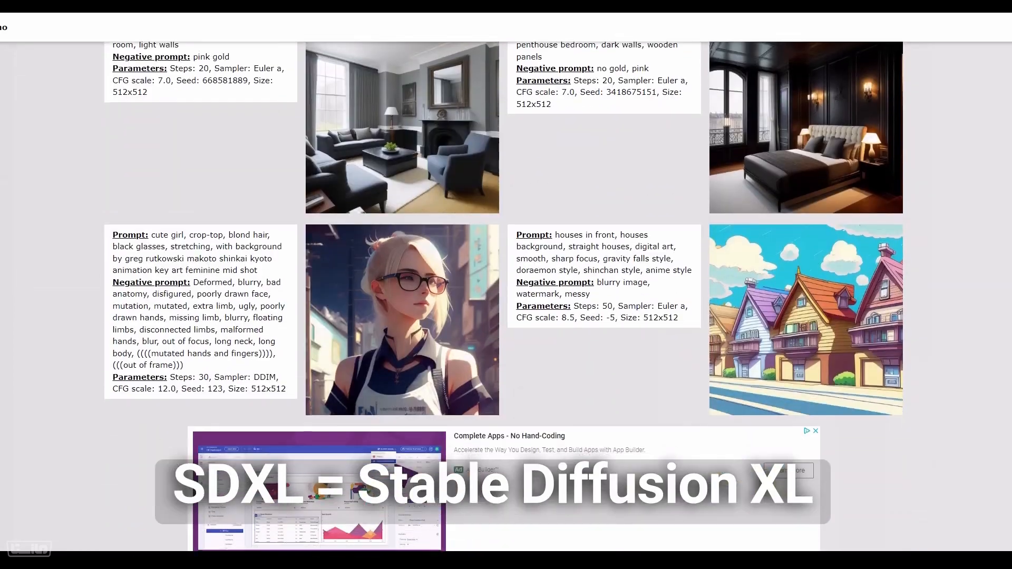
scroll(504, 295, down, 4)
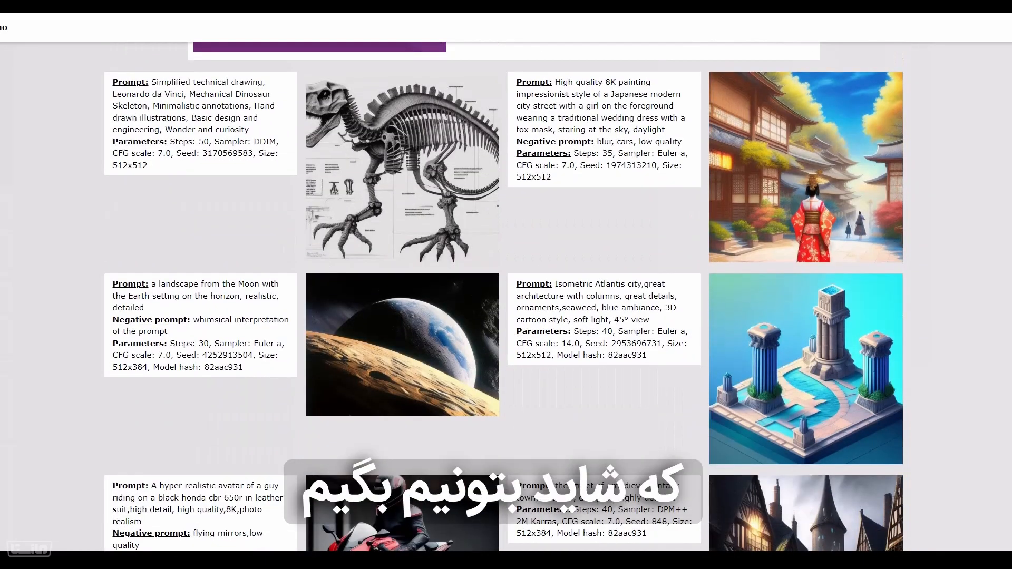
scroll(504, 295, down, 4)
scroll(504, 295, down, 4)
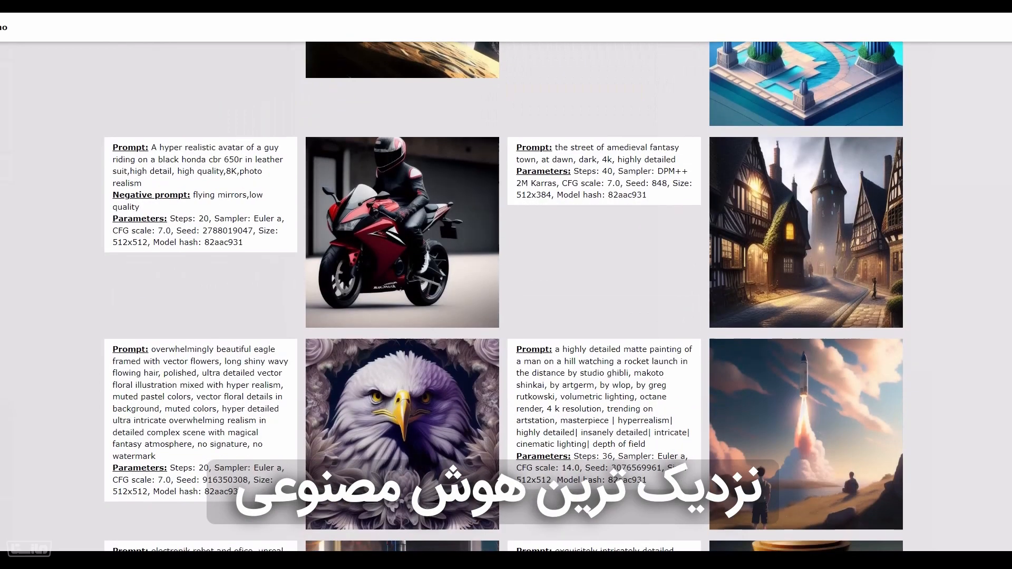
scroll(504, 295, down, 4)
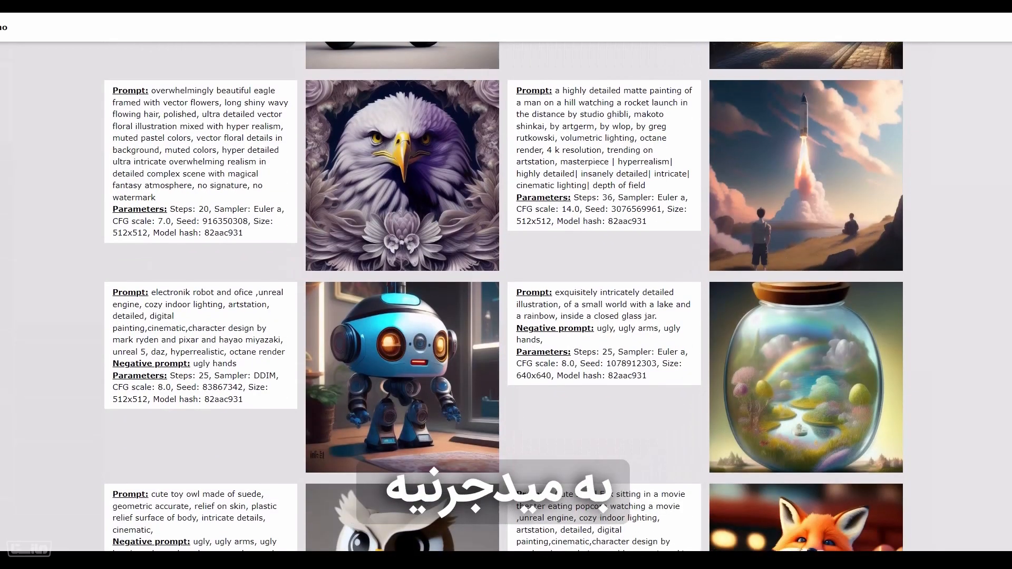
scroll(504, 295, down, 5)
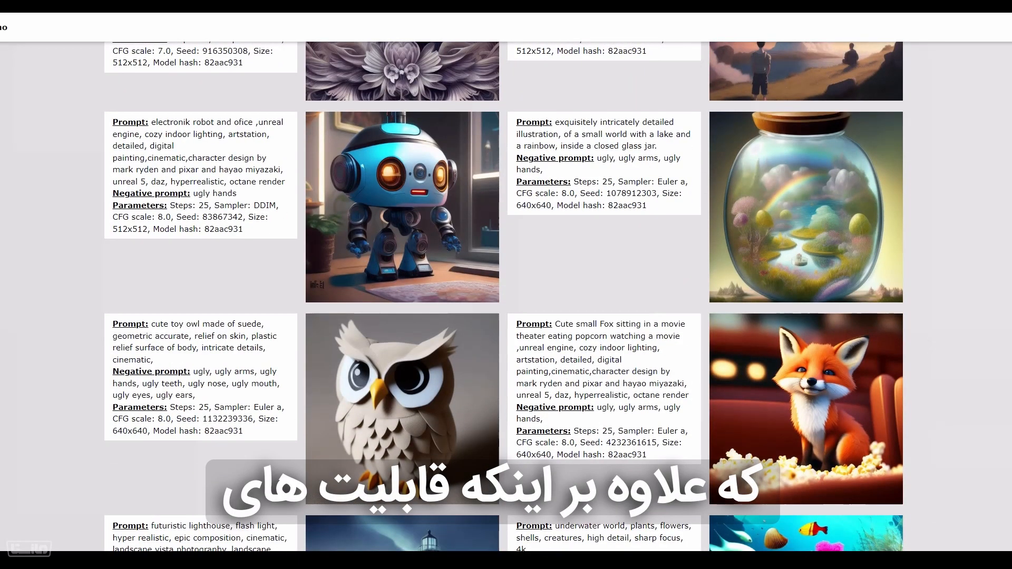
scroll(504, 295, down, 4)
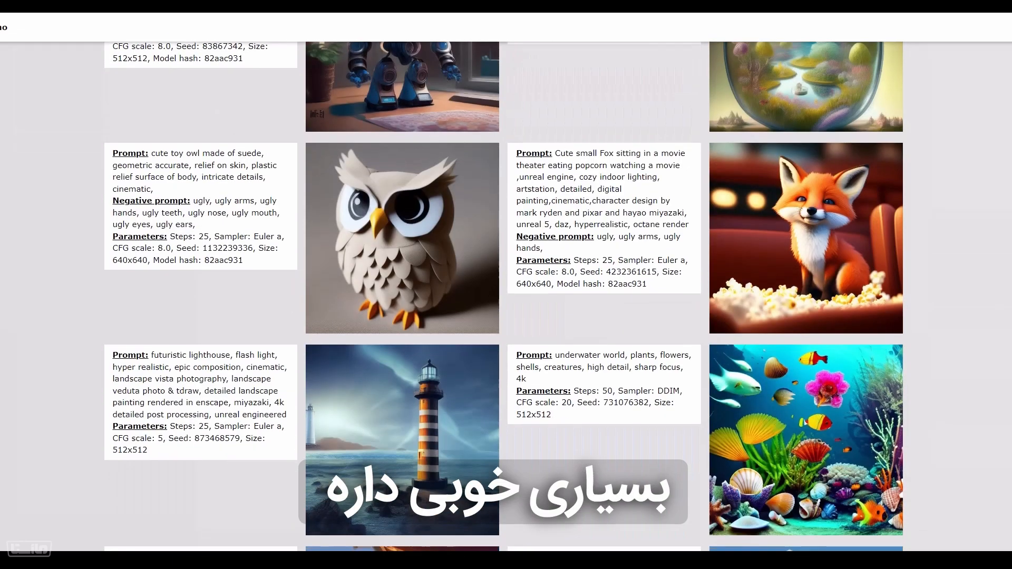
scroll(504, 295, down, 6)
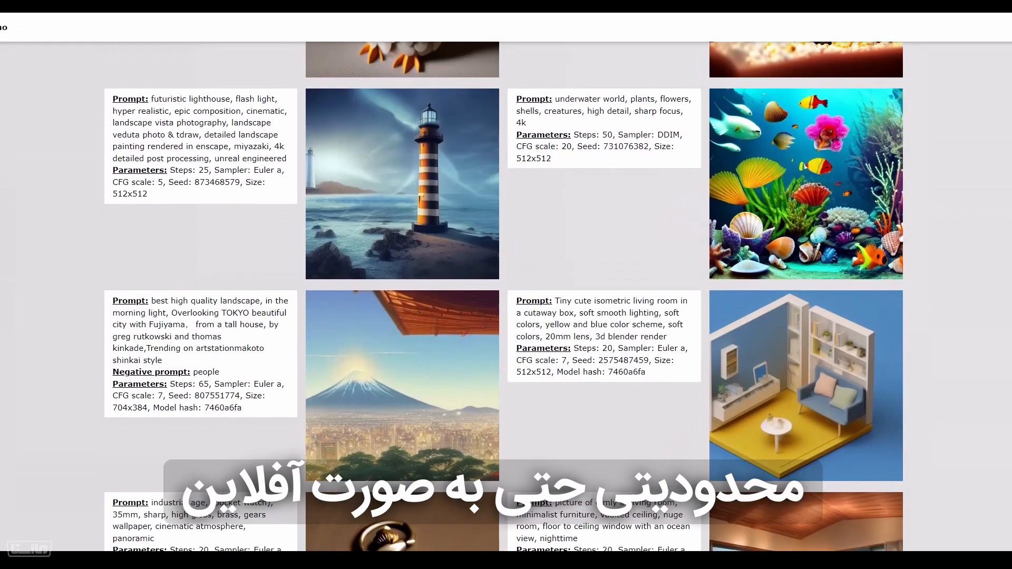
scroll(503, 295, down, 8)
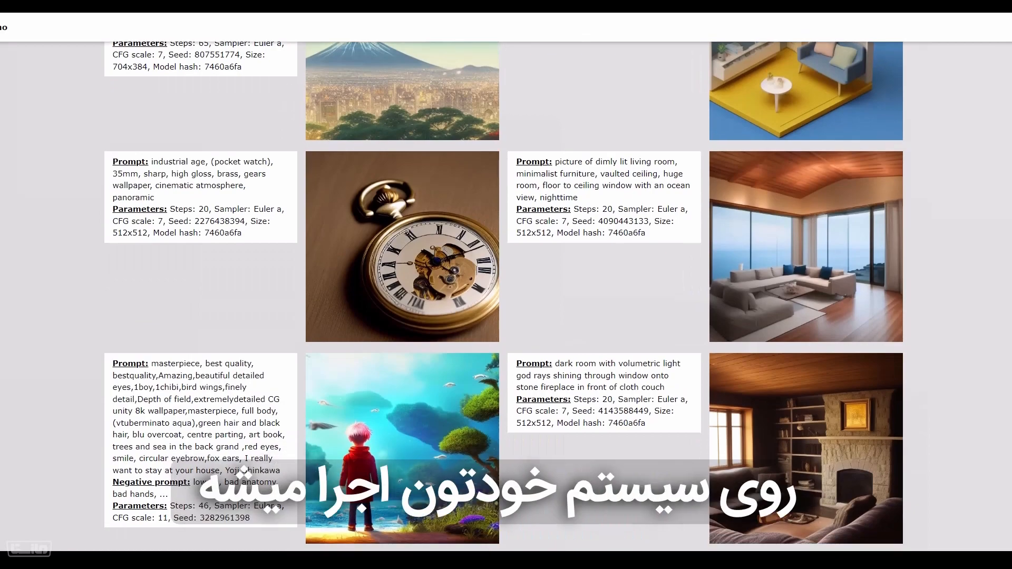
scroll(244, 471, down, 10)
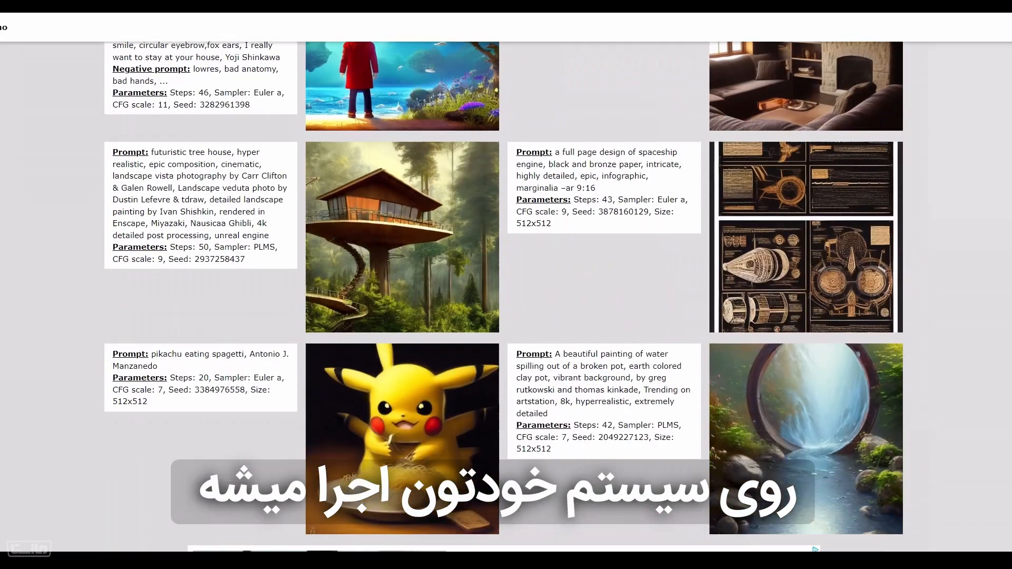
scroll(504, 295, down, 14)
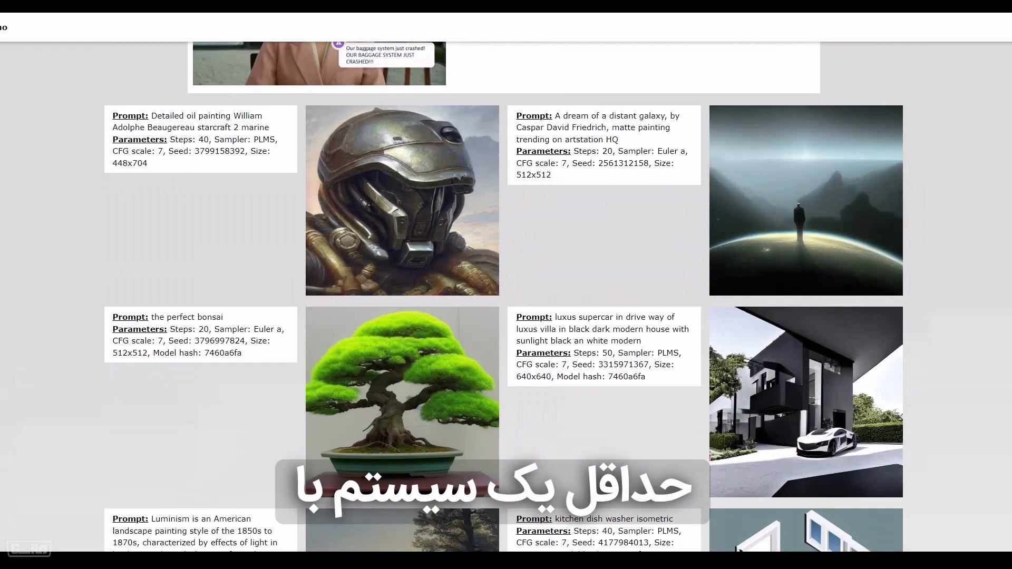
scroll(504, 295, down, 10)
scroll(504, 295, down, 2)
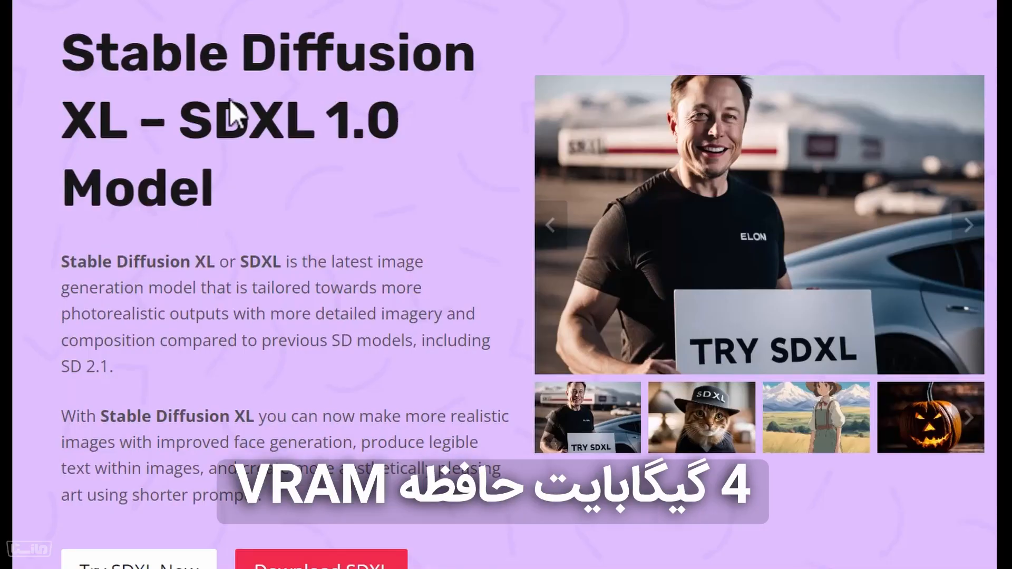
scroll(232, 105, down, 5)
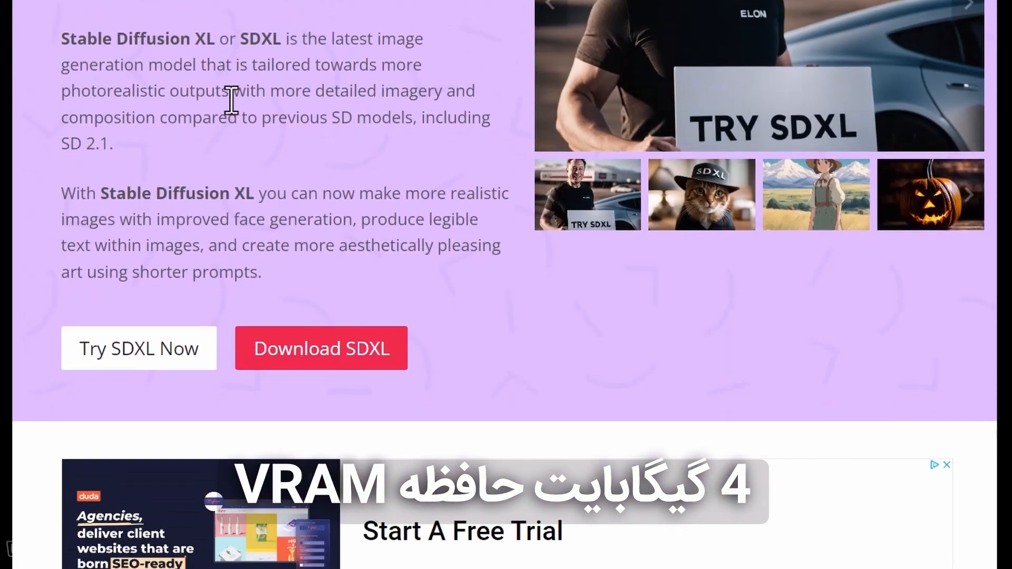
Read the Stable Diffusion XL overview page, covering its examples, its advantages over earlier models and the API playground settings
scroll(232, 105, down, 8)
scroll(232, 100, down, 12)
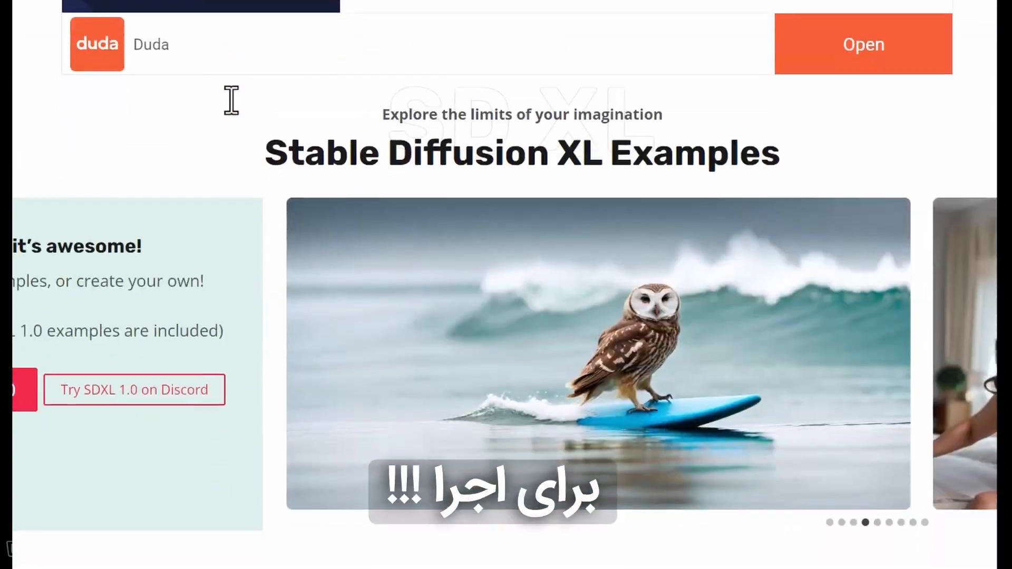
scroll(231, 100, down, 7)
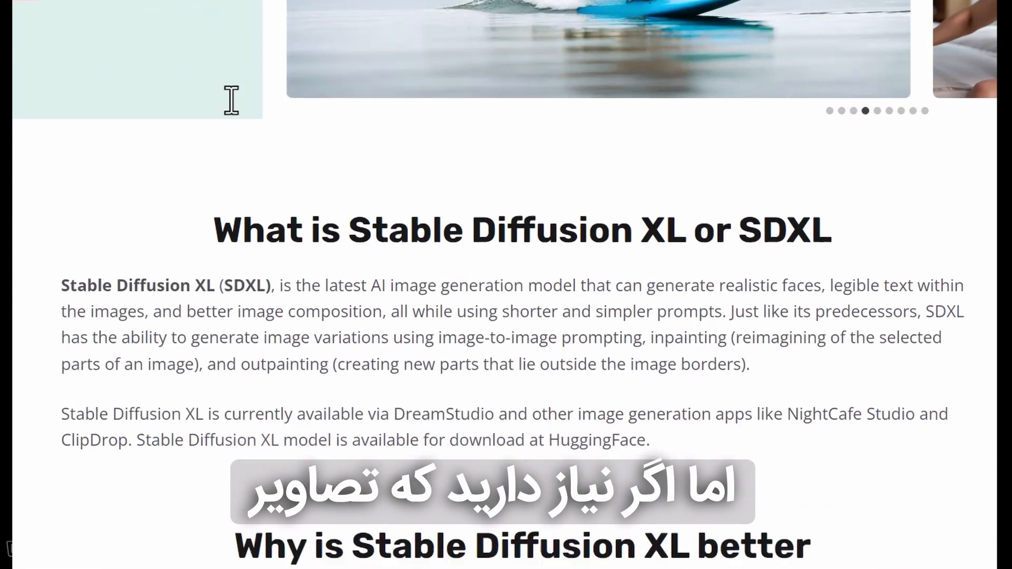
scroll(231, 100, down, 9)
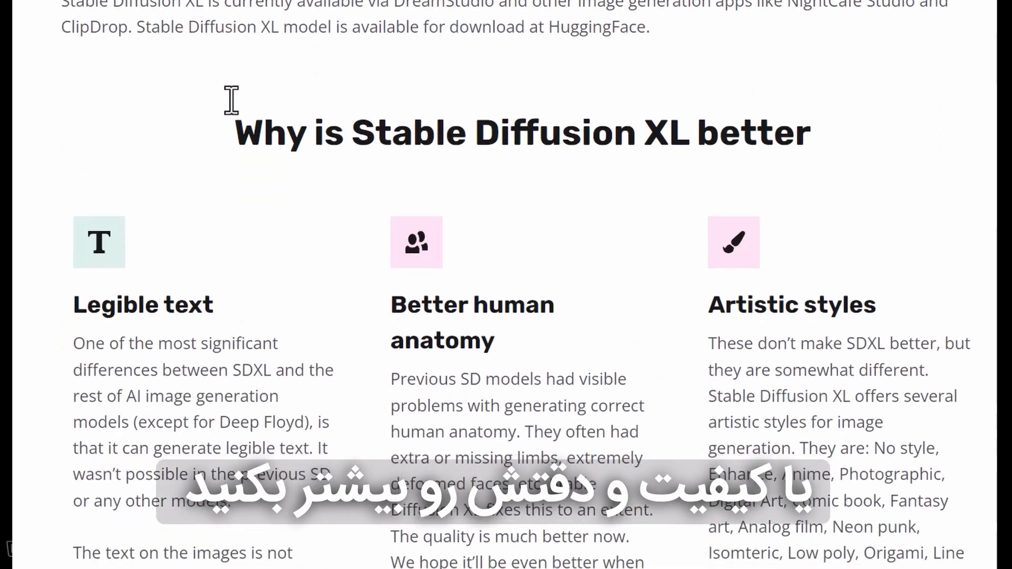
scroll(232, 100, down, 9)
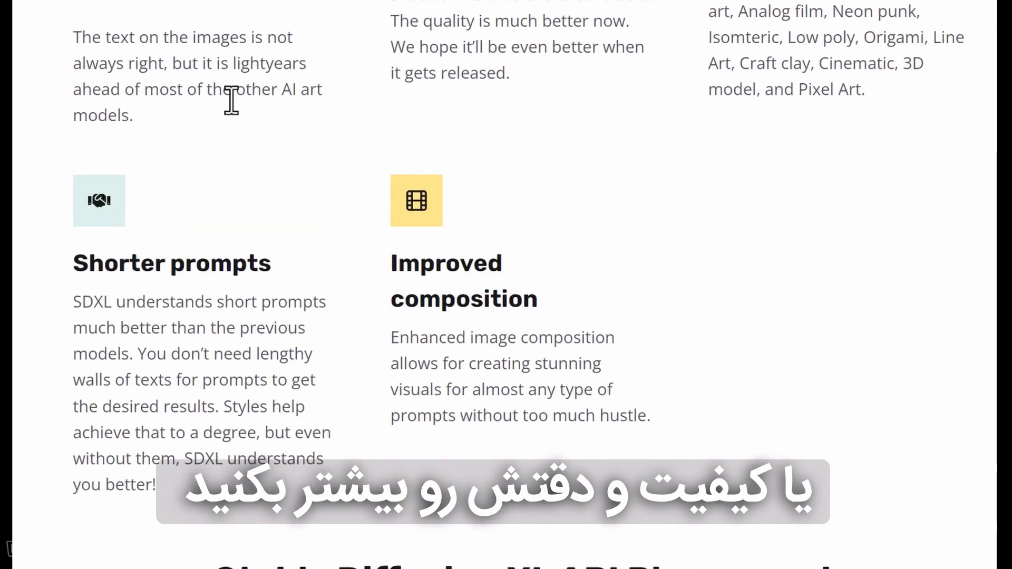
scroll(232, 100, down, 8)
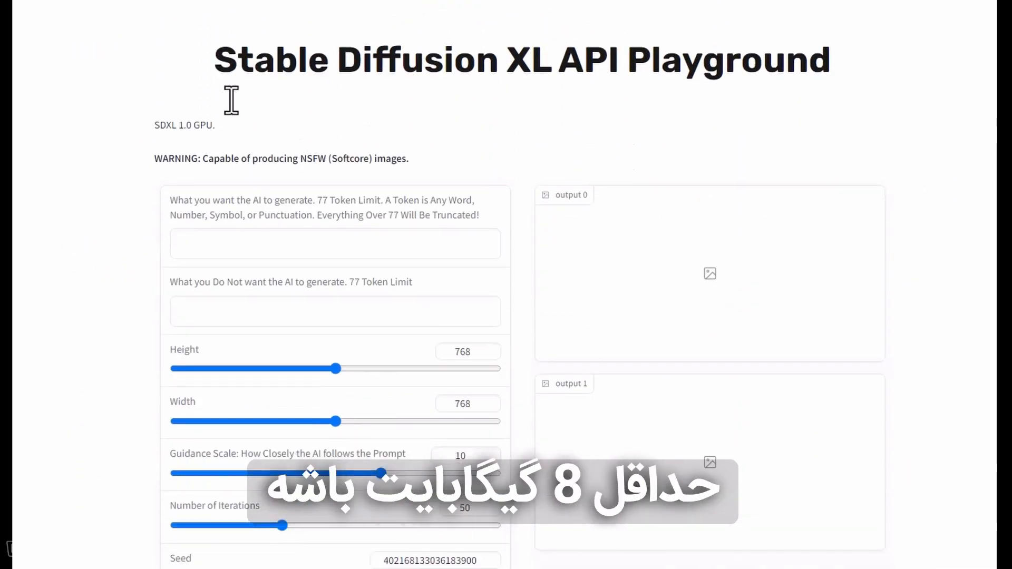
scroll(231, 100, down, 8)
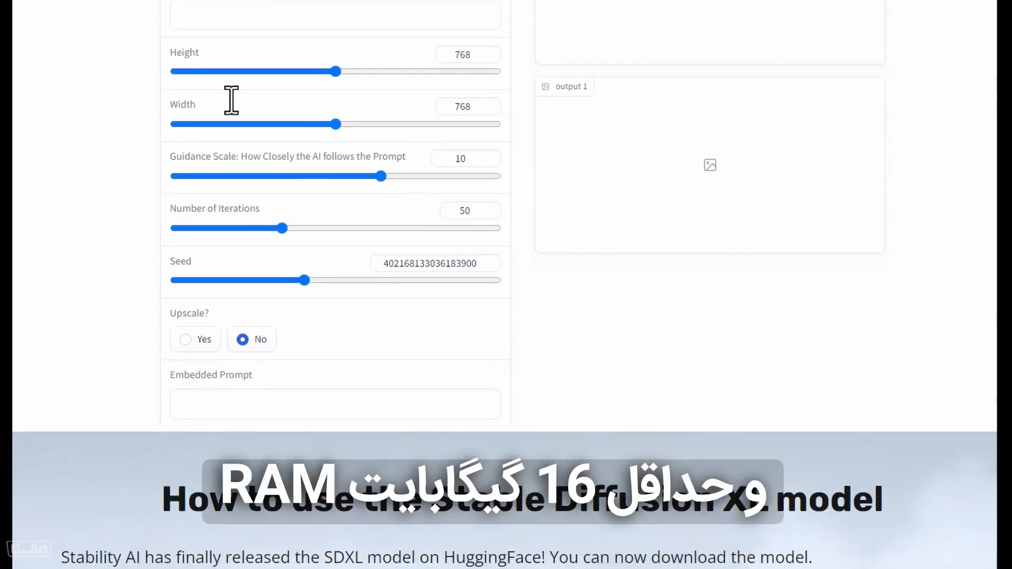
scroll(231, 101, down, 9)
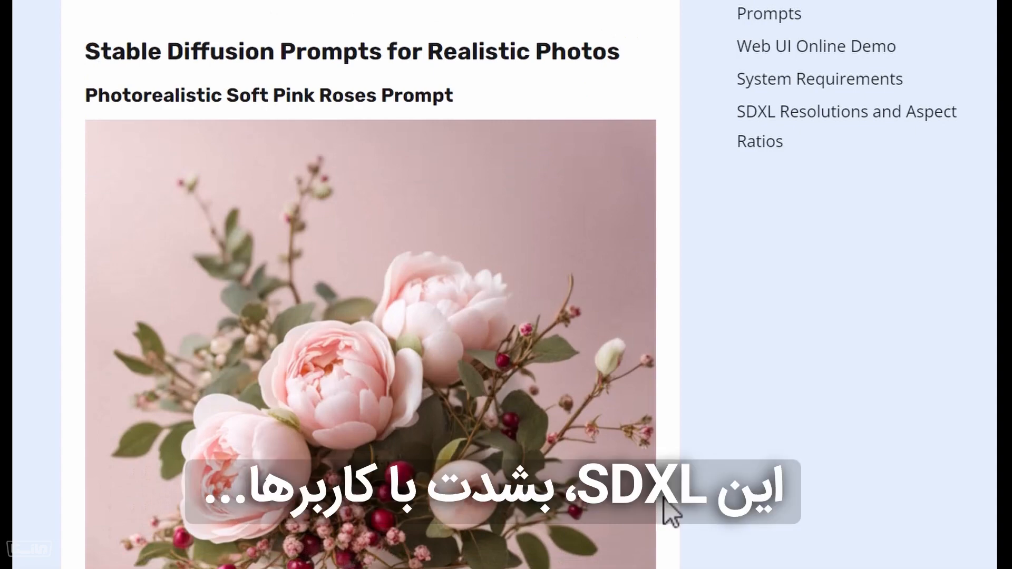
Review the SDXL prompts for realistic photos, from the soft pink roses example through the gas station example
scroll(670, 511, down, 4)
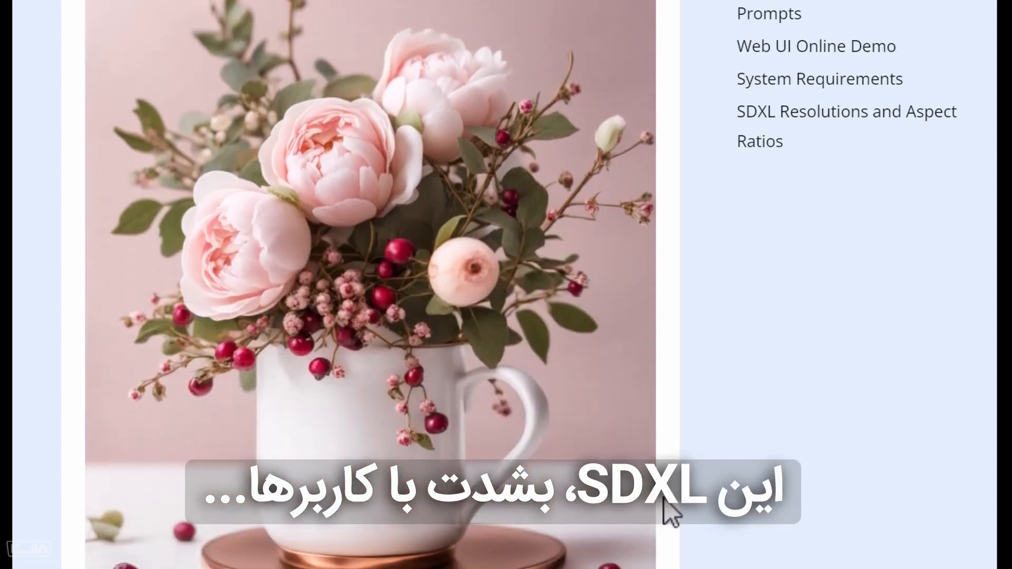
scroll(669, 511, down, 3)
scroll(670, 512, down, 12)
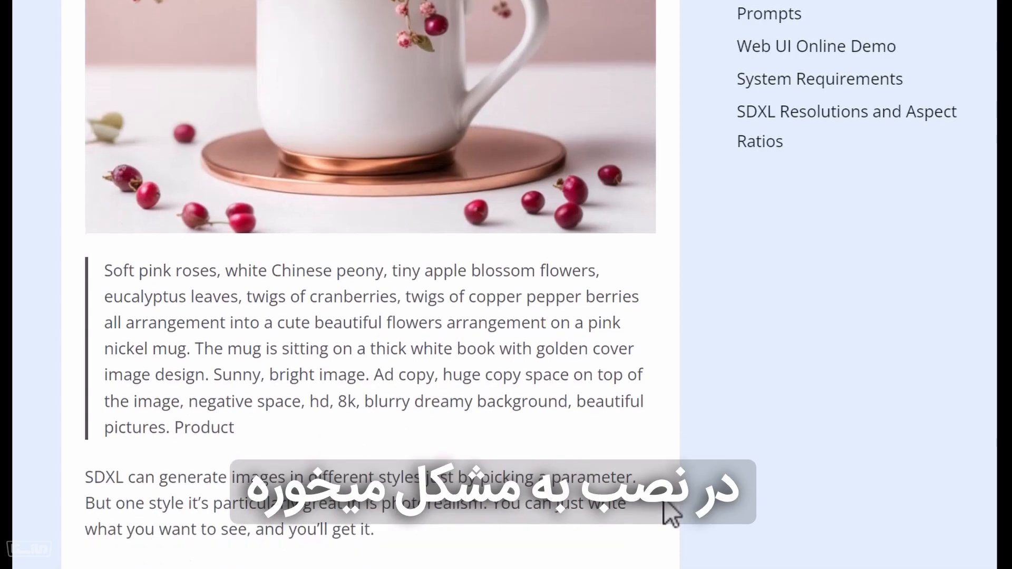
scroll(671, 514, down, 6)
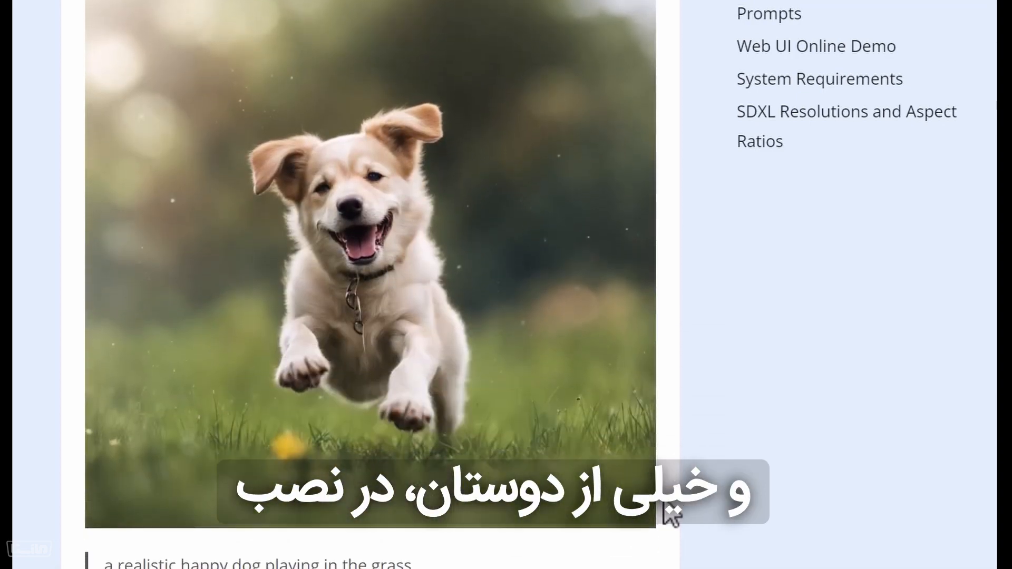
scroll(664, 500, down, 12)
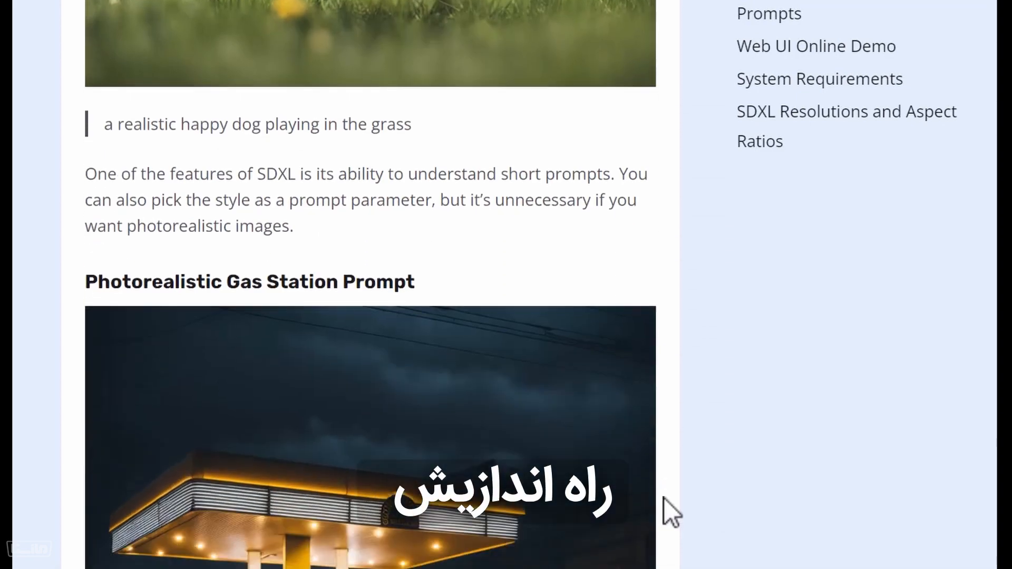
scroll(664, 498, down, 3)
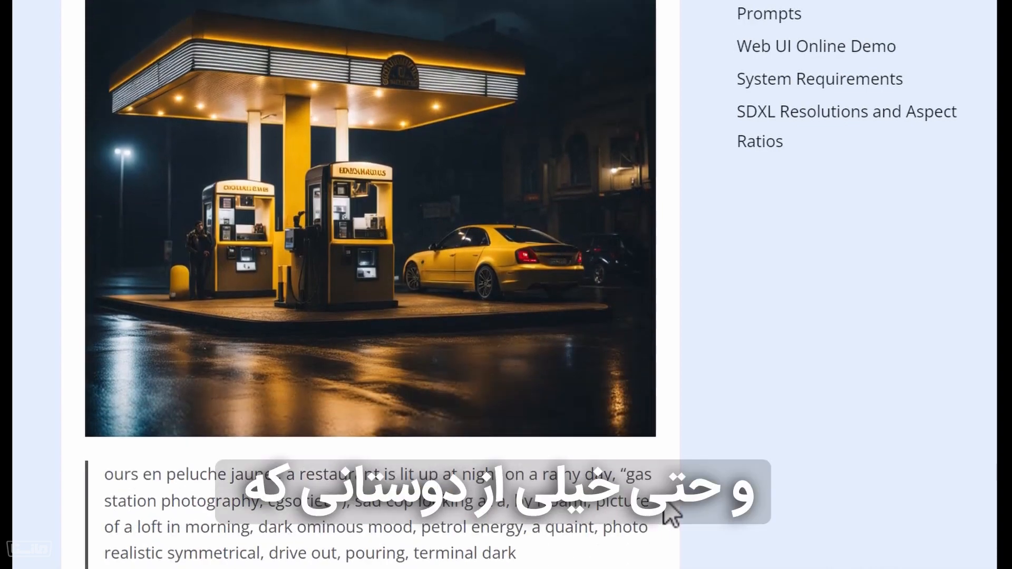
Examine the remaining photorealistic SDXL examples and their prompts, from the off road track through the grapes, astronaut and locomotive
scroll(665, 512, down, 10)
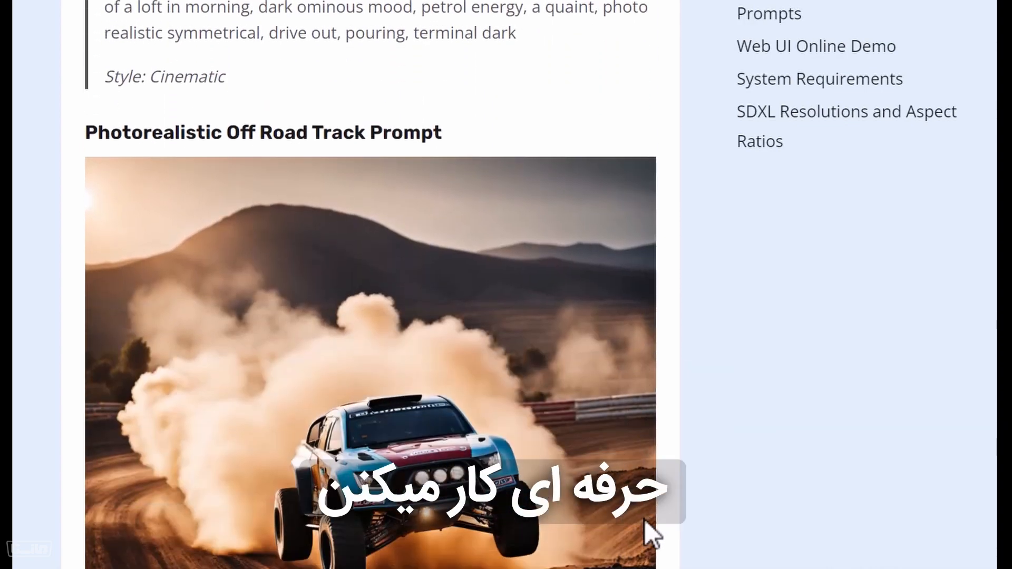
scroll(651, 534, down, 4)
scroll(644, 519, down, 10)
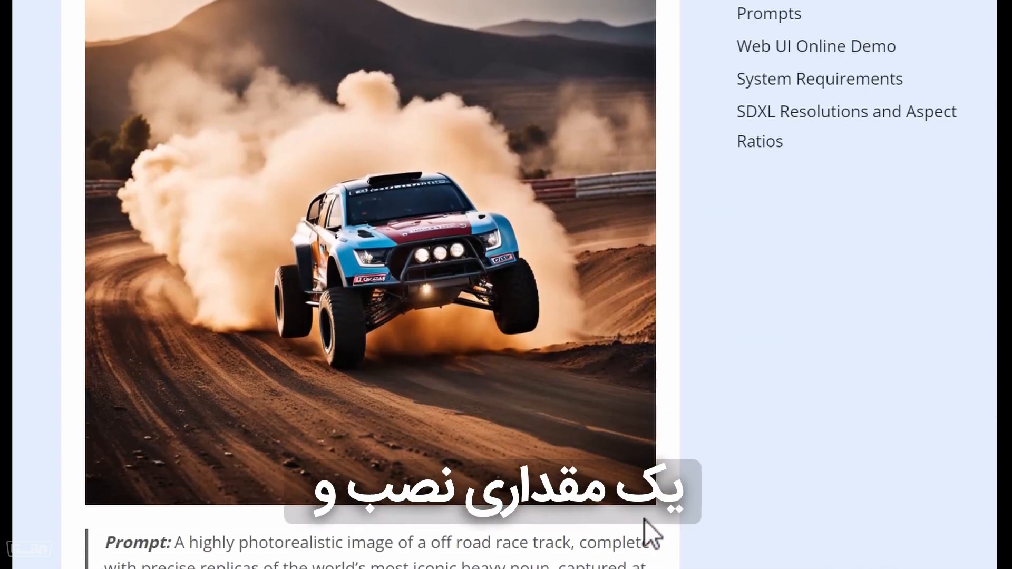
scroll(644, 519, down, 6)
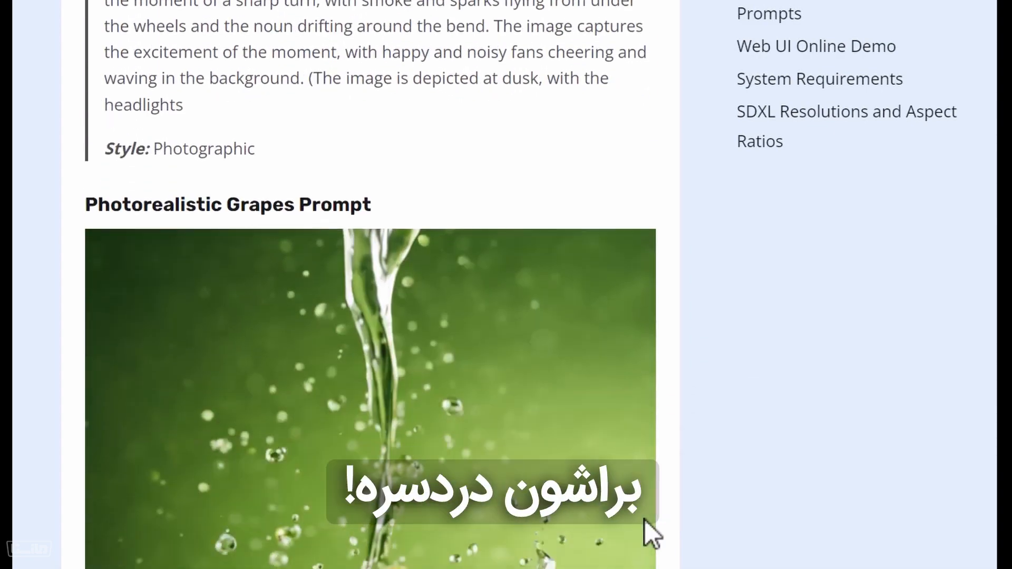
scroll(644, 520, down, 4)
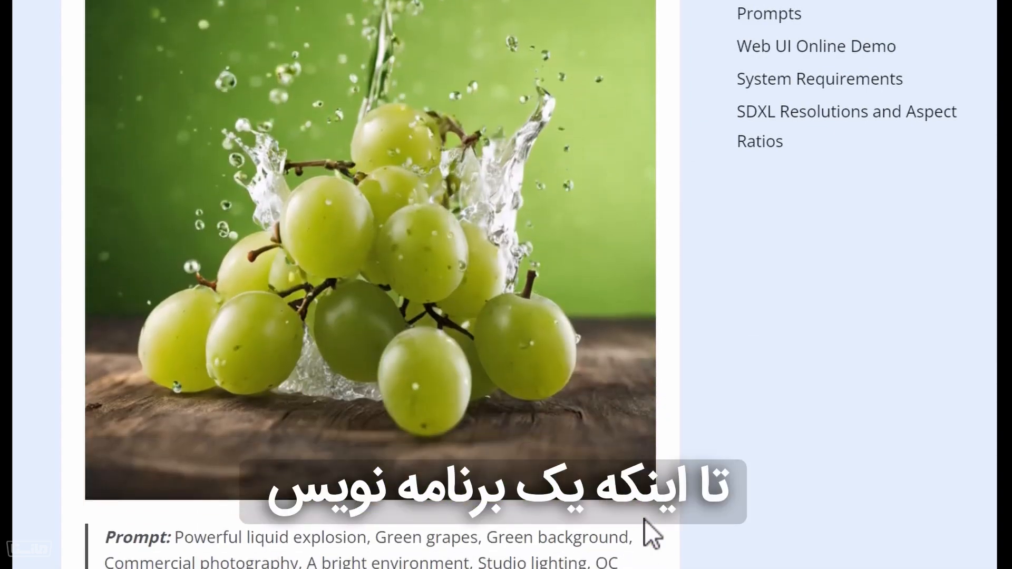
scroll(642, 526, down, 4)
scroll(642, 526, down, 7)
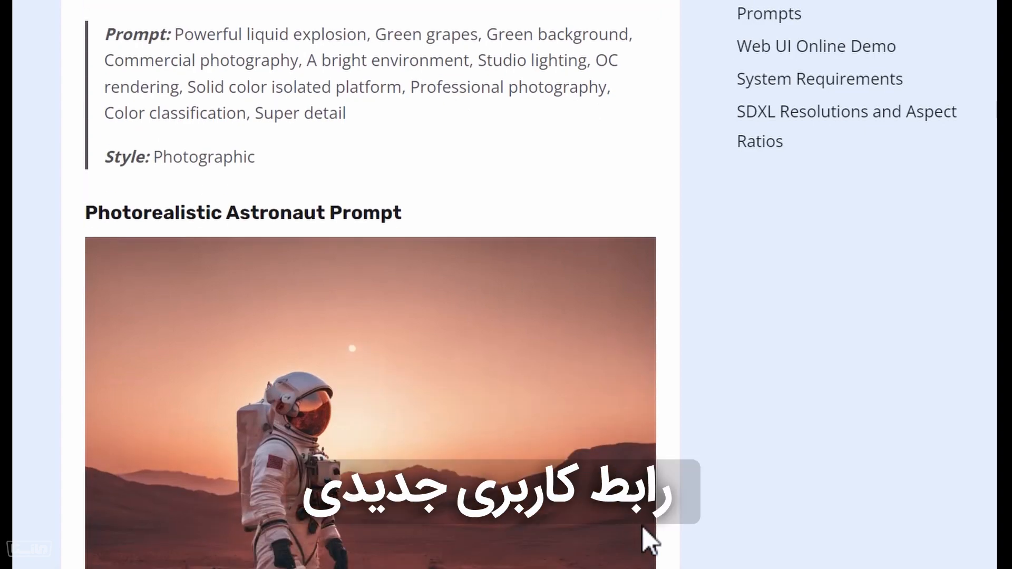
scroll(643, 526, down, 1)
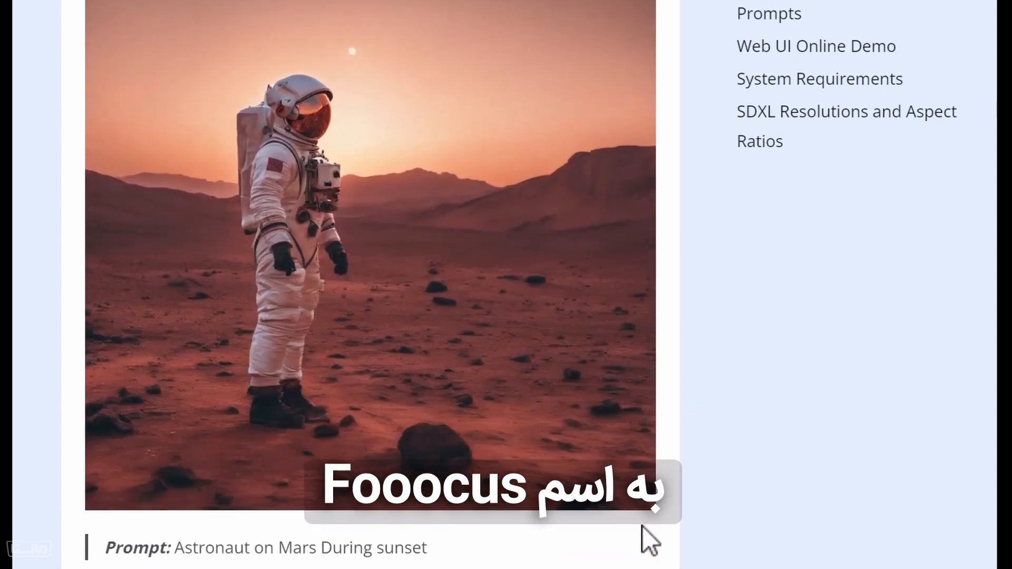
scroll(643, 526, down, 10)
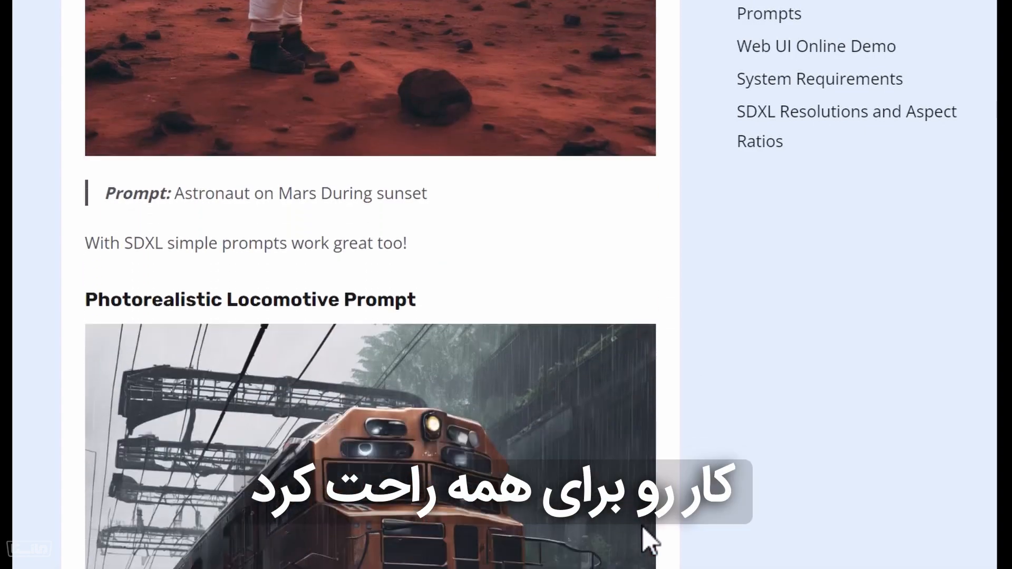
scroll(643, 548, down, 4)
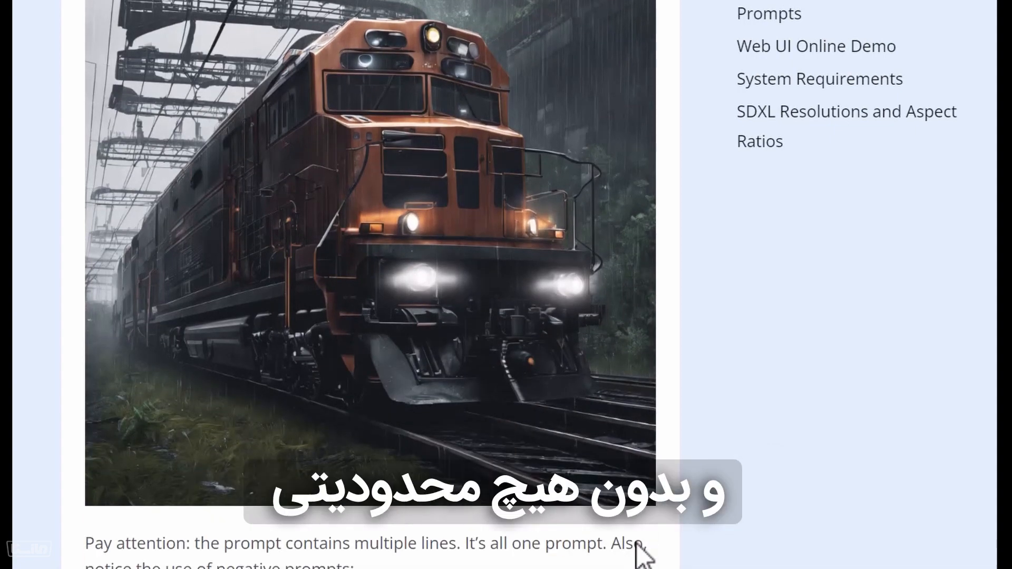
scroll(639, 553, down, 12)
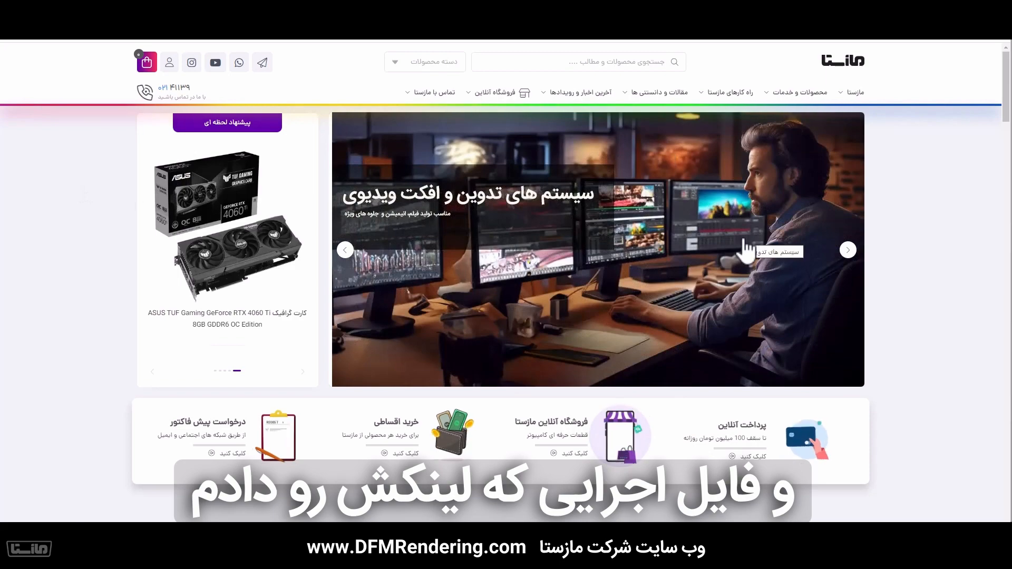
Open the Fooocus article from the latest news on the DFMRendering website and read through its introduction and feature descriptions
scroll(746, 252, down, 7)
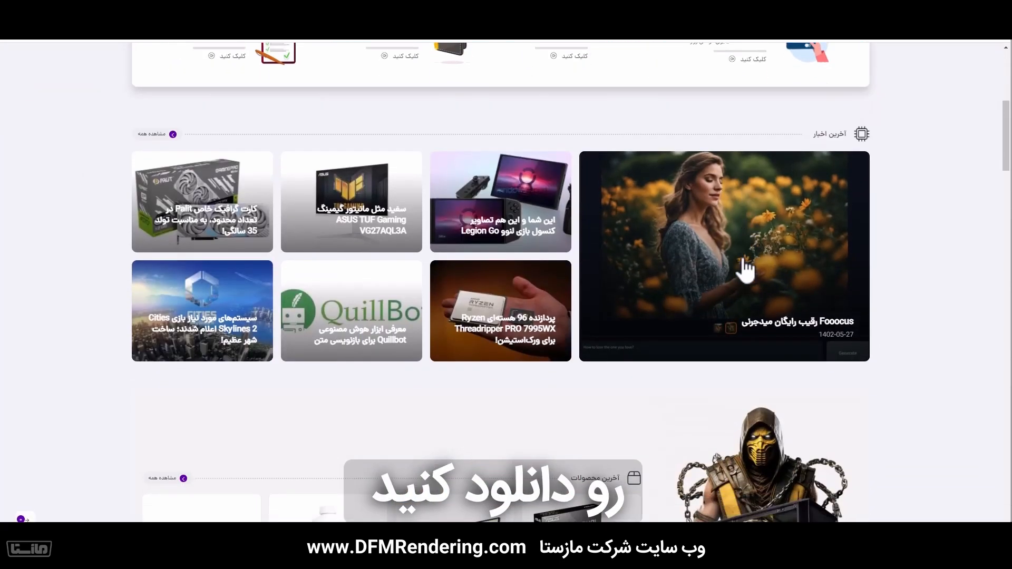
scroll(743, 266, down, 3)
scroll(741, 263, up, 1)
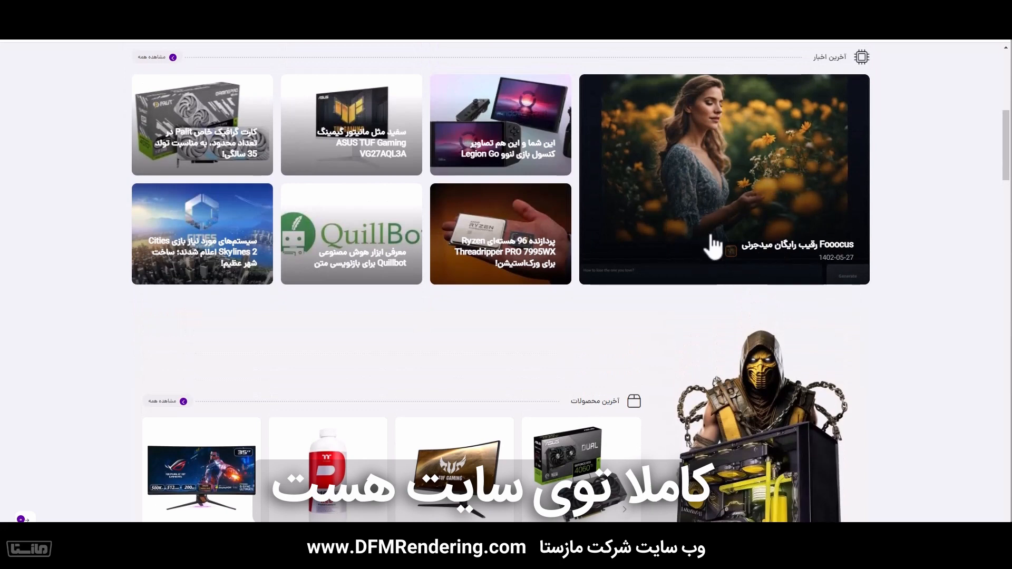
click(744, 158)
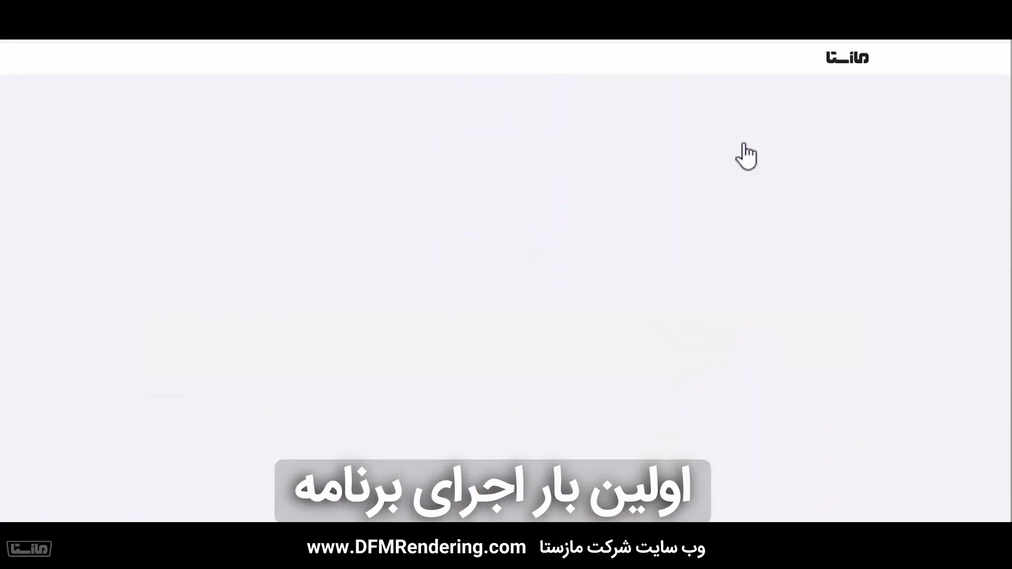
scroll(715, 197, down, 10)
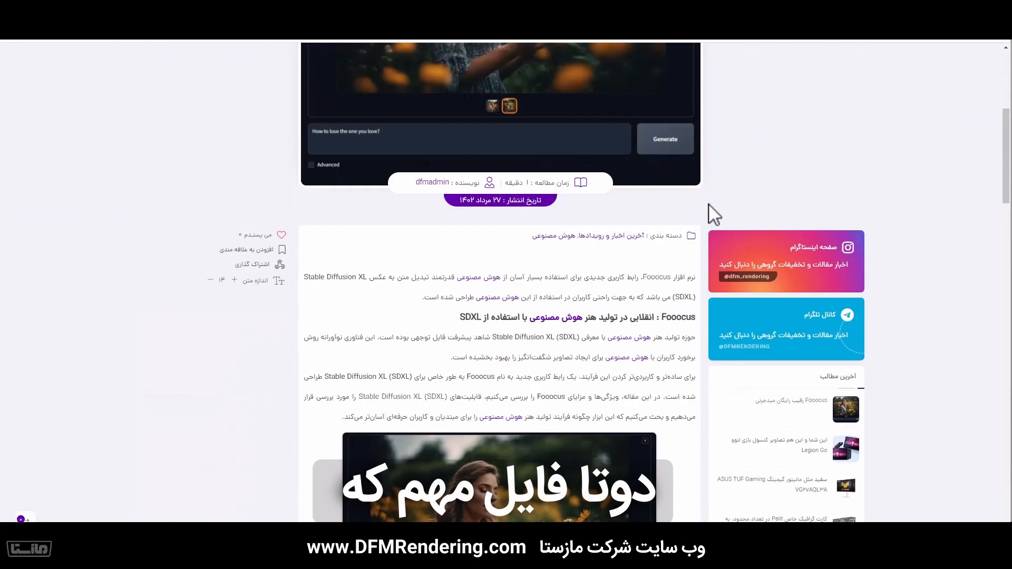
scroll(715, 213, down, 15)
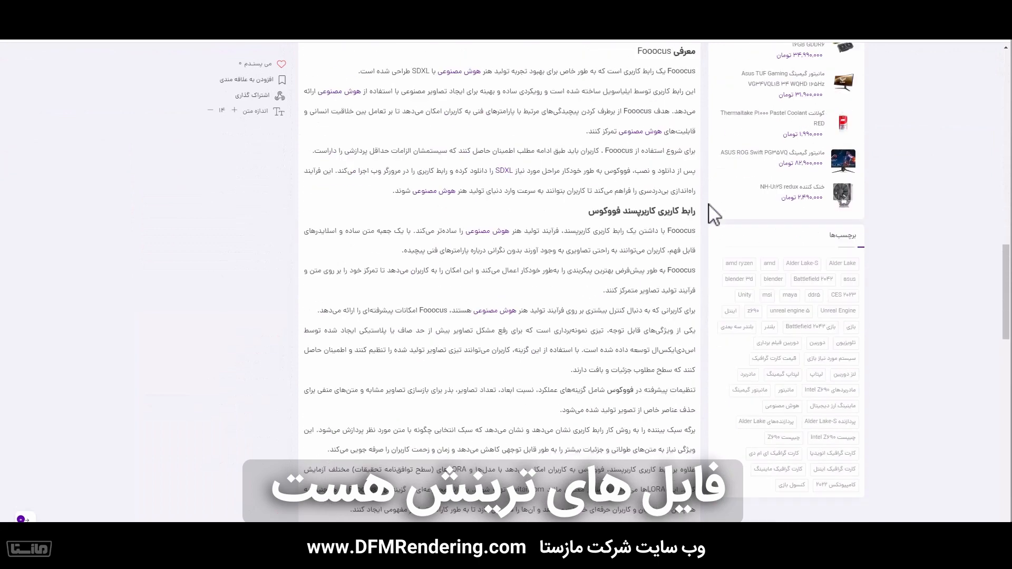
scroll(715, 213, down, 3)
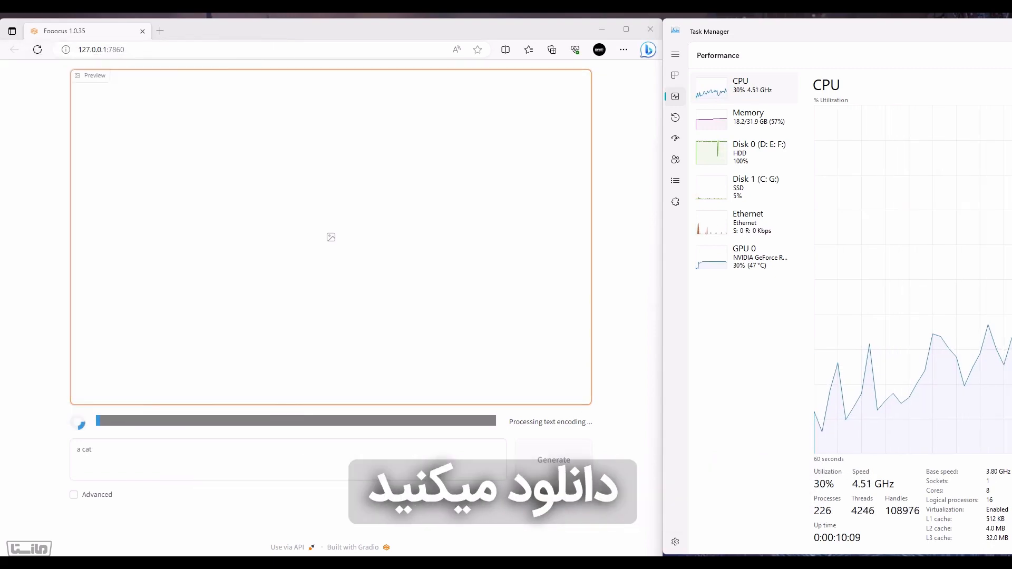
Shorten the Task Manager window and place the command prompt window directly beneath it, beside the Fooocus browser window
drag(1, 73, 271, 262)
drag(718, 554, 719, 386)
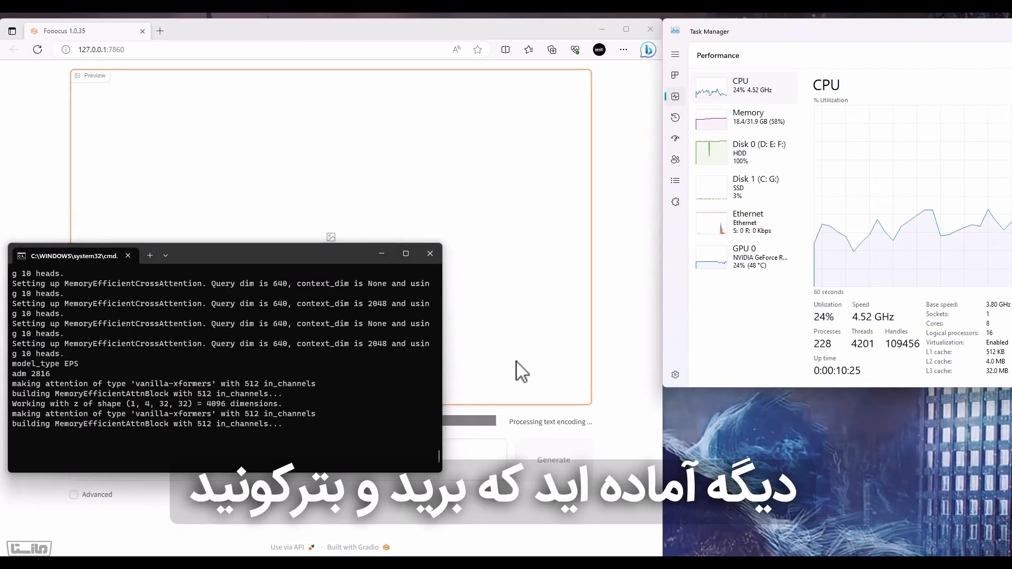
drag(295, 253, 953, 336)
drag(802, 387, 802, 331)
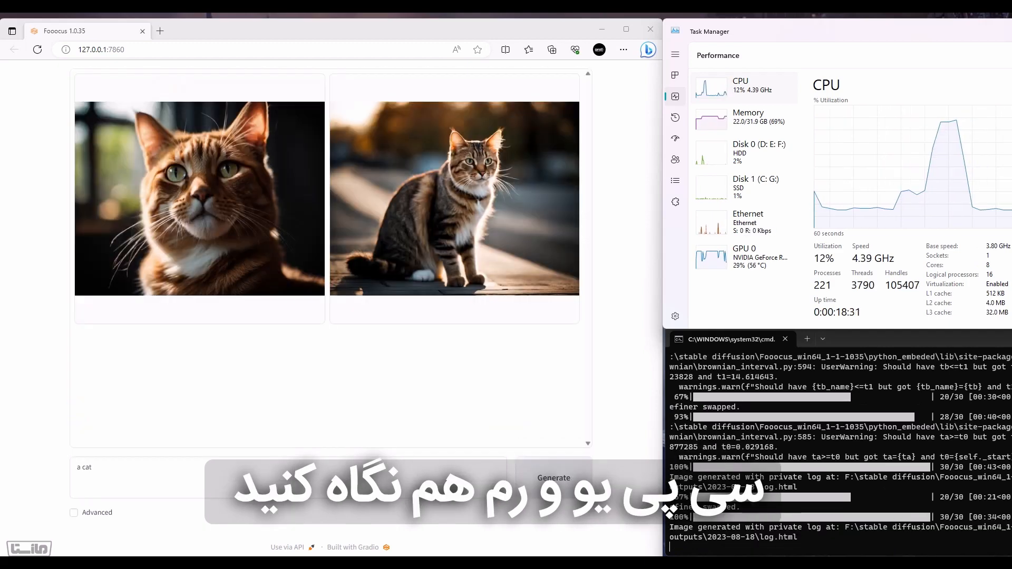
Generate images from "shopping mall interior style of zaha hadid, photographed by Hélène Binet --ar 16:9" and enable the Advanced options
click(121, 468)
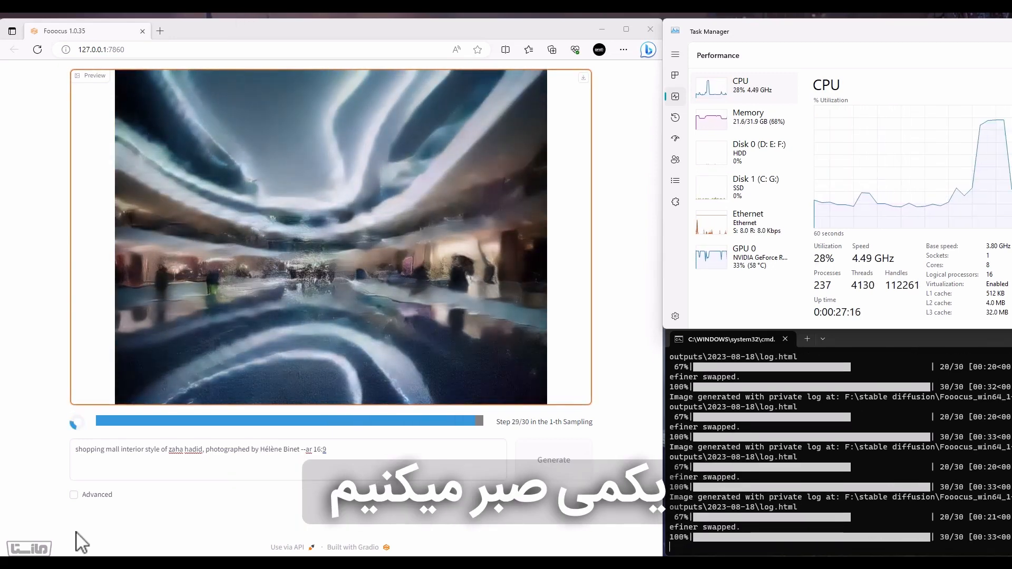
click(89, 513)
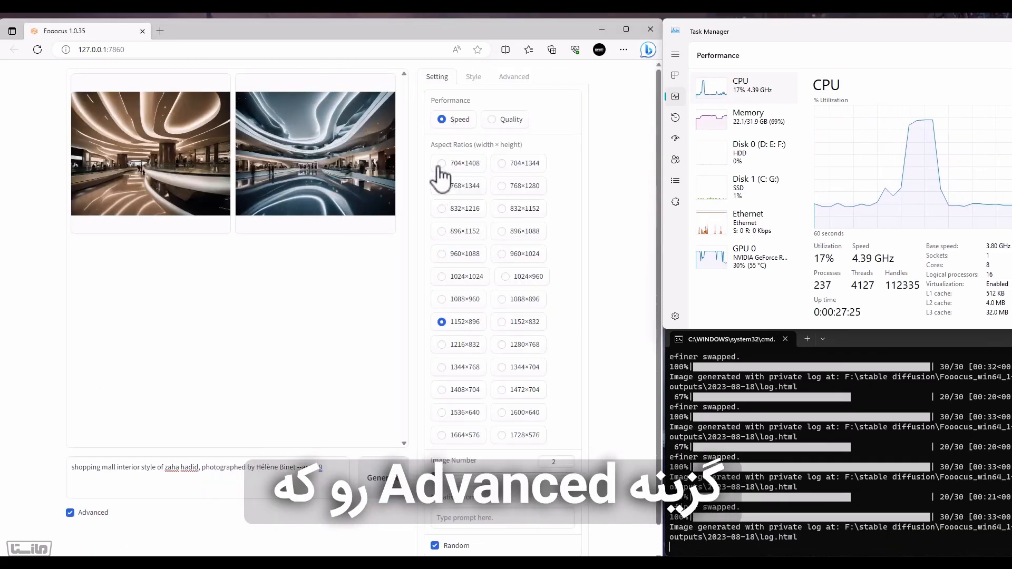
Compare the Quality and Speed performance options, keeping Speed, and review the aspect ratio and image number settings
click(516, 120)
click(461, 122)
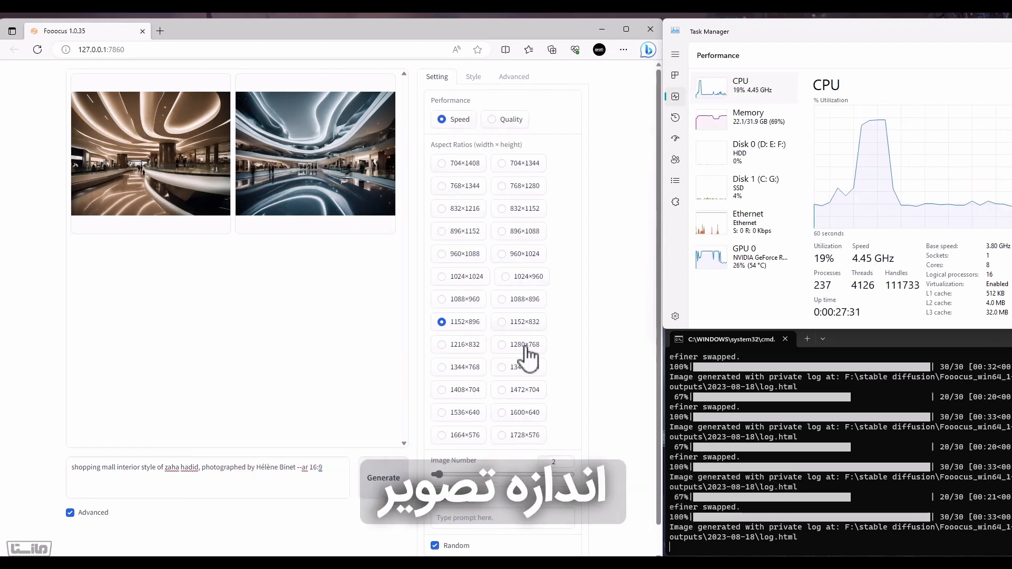
scroll(481, 464, down, 1)
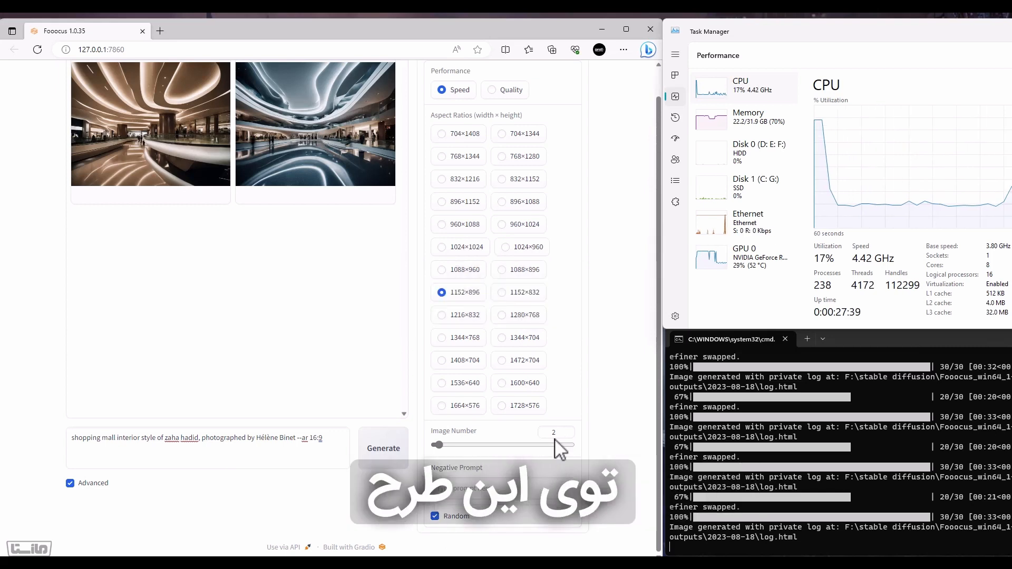
scroll(538, 342, up, 1)
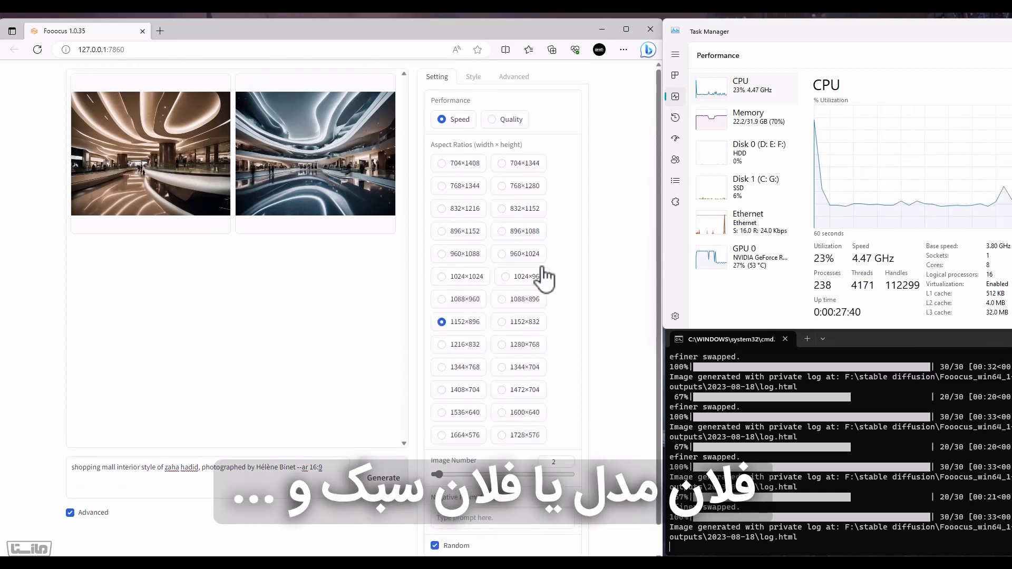
Review the available image styles and the SDXL base model, refiner and LoRA options
click(480, 82)
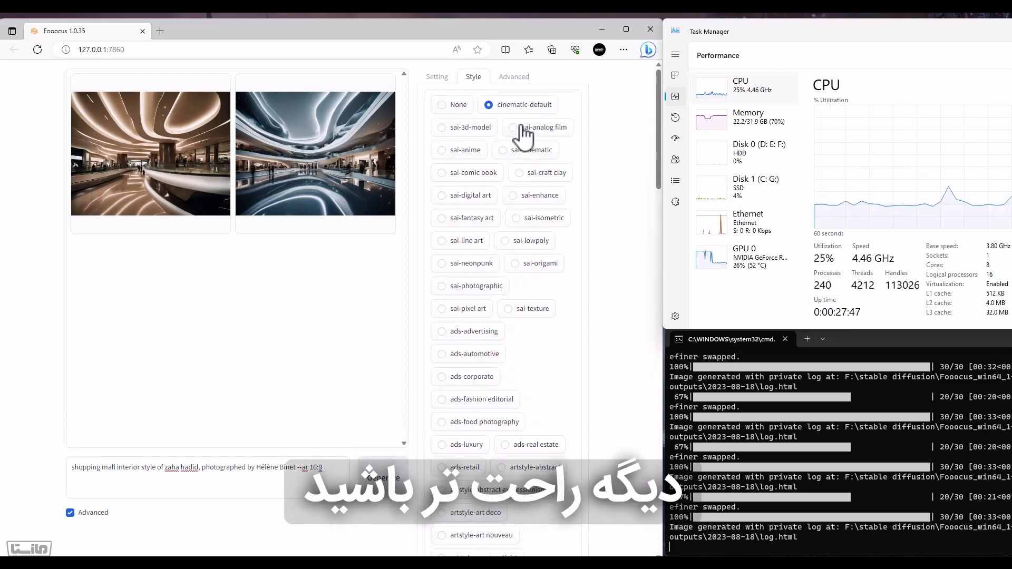
click(514, 79)
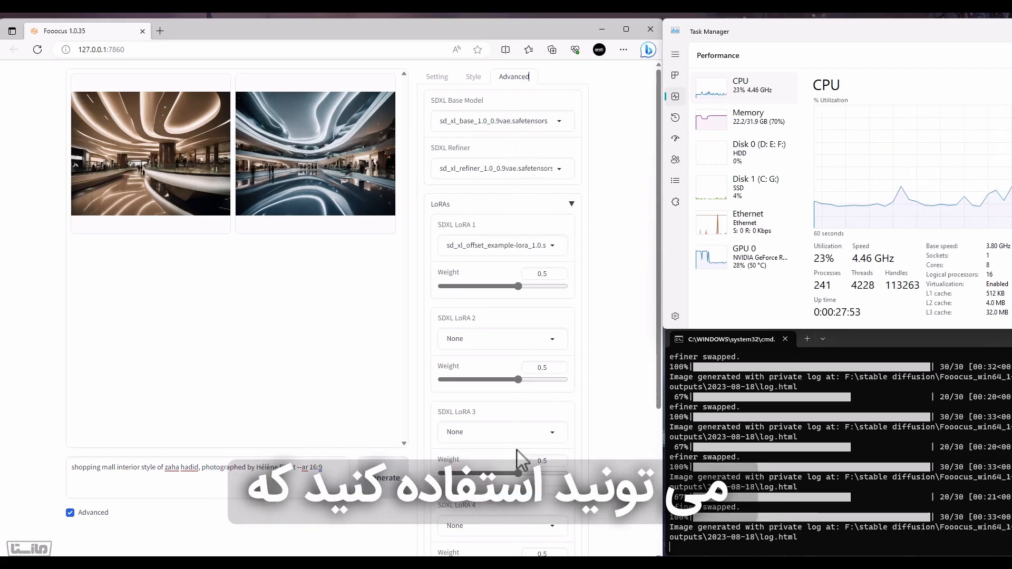
scroll(516, 451, down, 4)
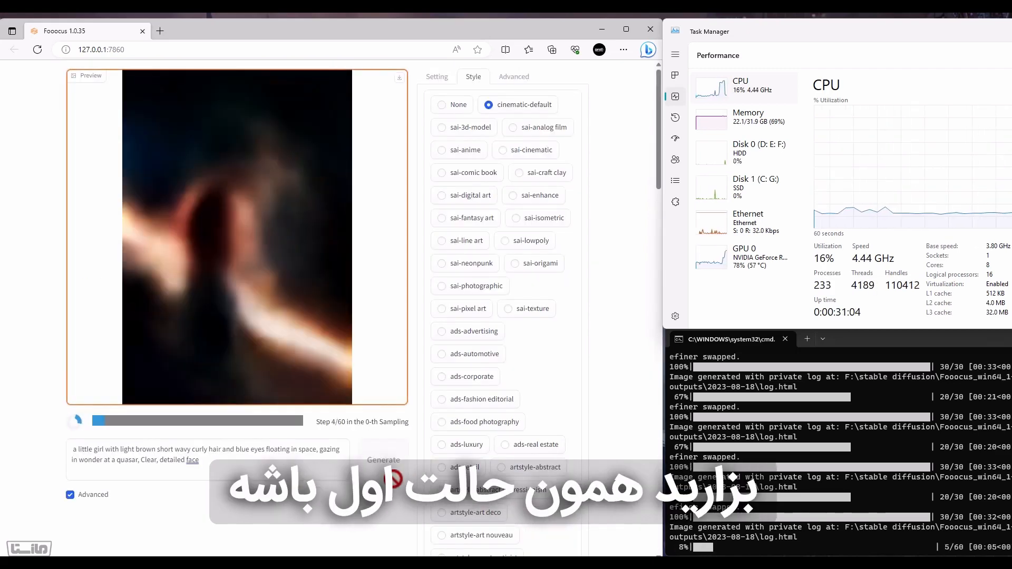
Generate the little girl floating in space in the sai-3d-model style and again in the sai-lowpoly style
scroll(492, 180, down, 20)
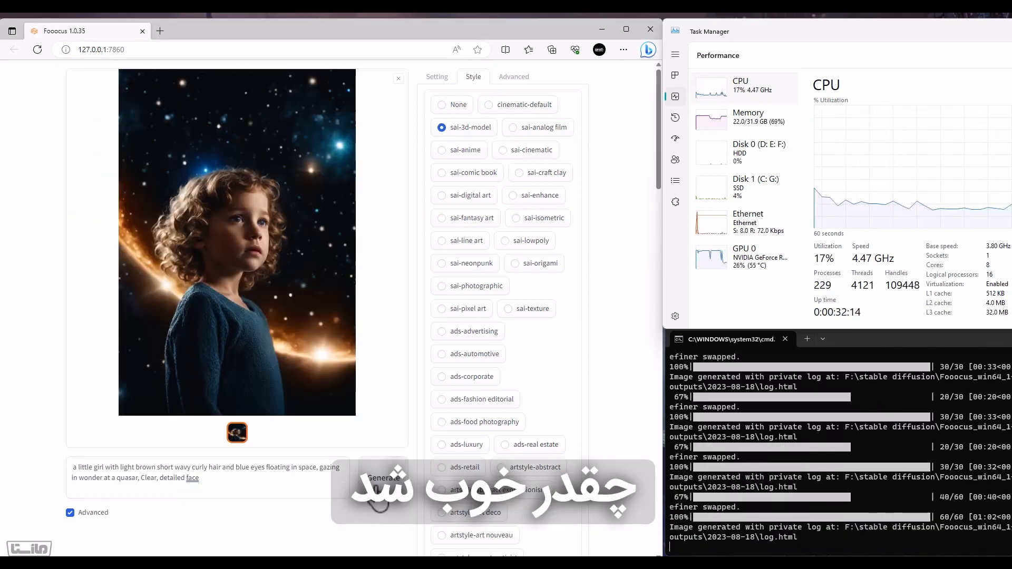
click(377, 487)
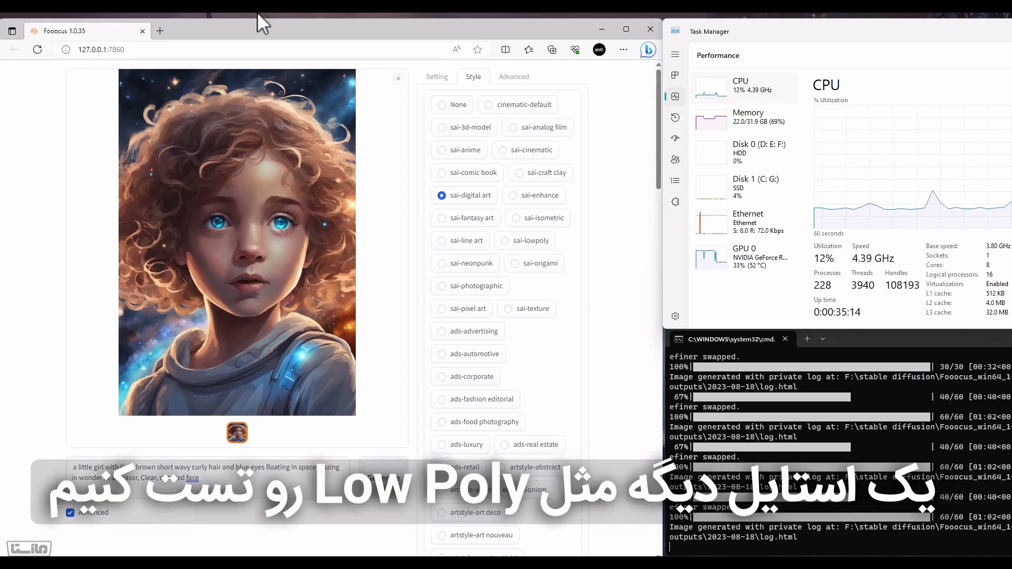
click(514, 240)
click(367, 474)
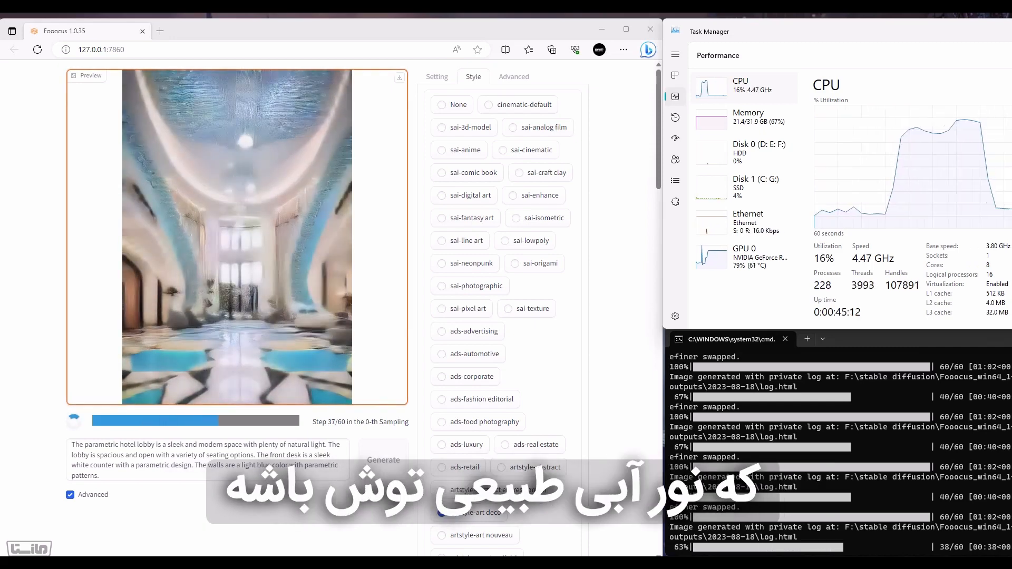
Regenerate the parametric hotel lobby image with the ads-luxury style
scroll(520, 368, down, 4)
scroll(476, 417, up, 4)
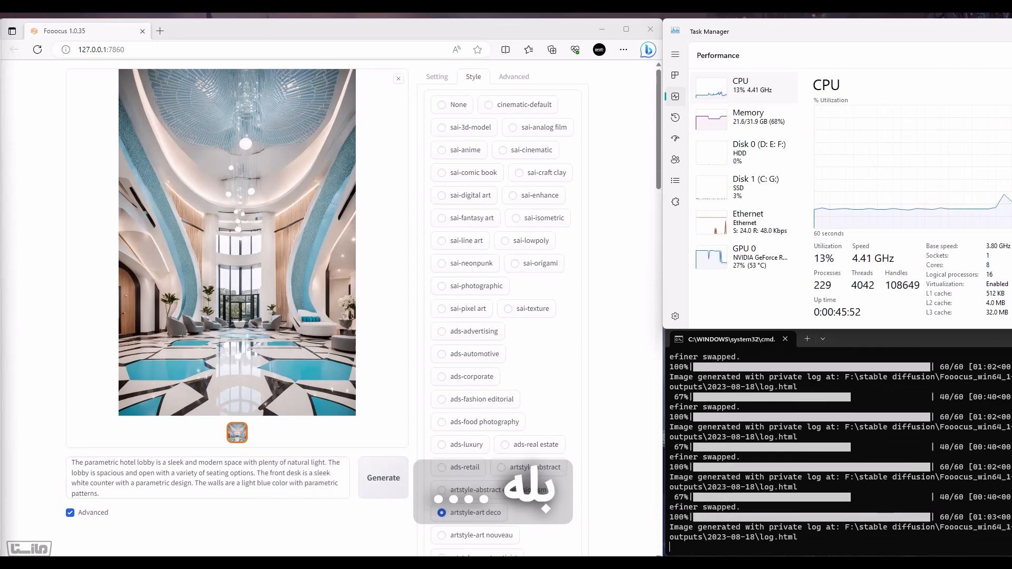
click(467, 444)
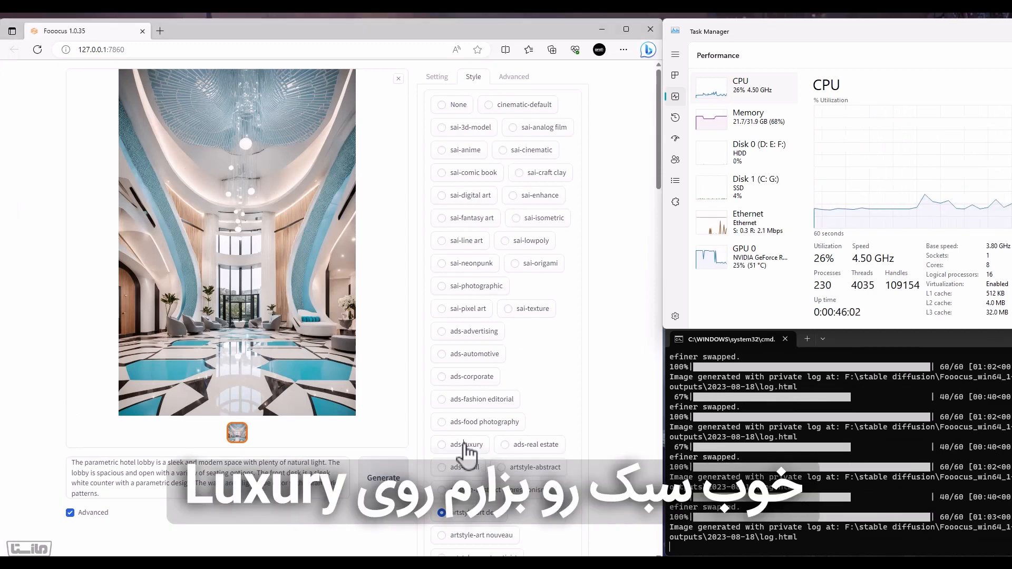
click(383, 478)
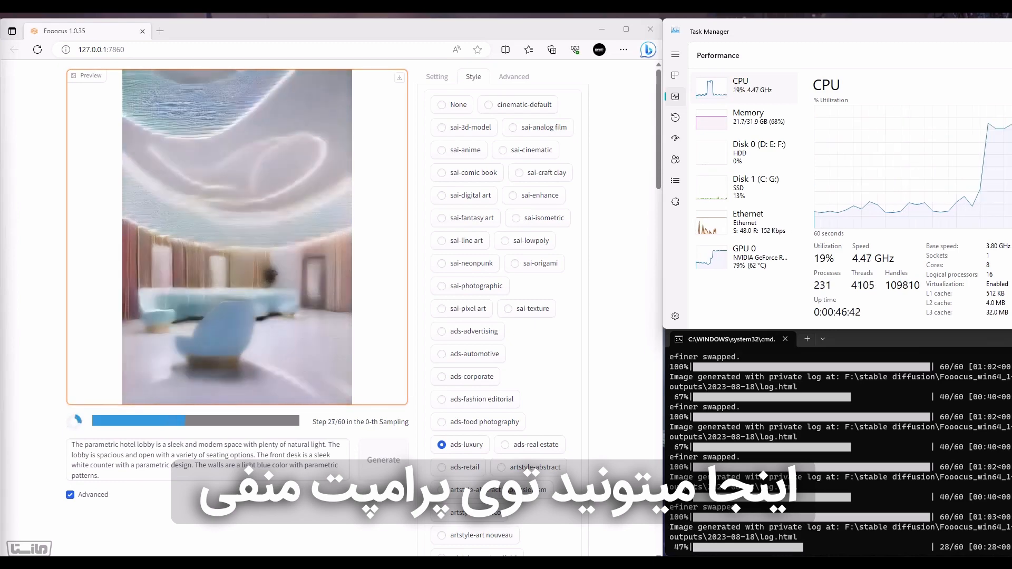
Browse the artstyle, futuristic and game entries in the style list and set the style to None
scroll(560, 343, down, 6)
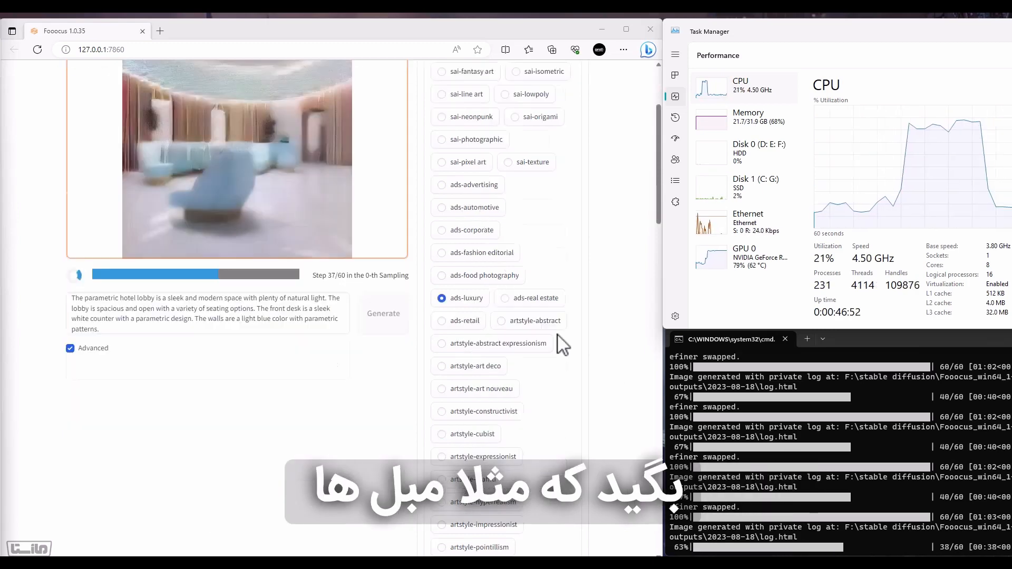
scroll(561, 344, down, 9)
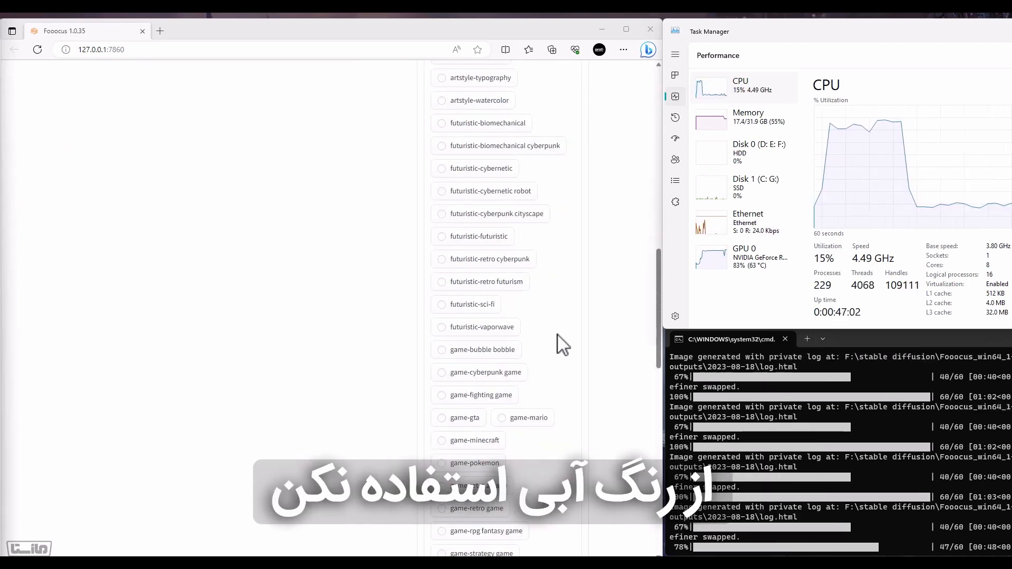
scroll(528, 394, up, 15)
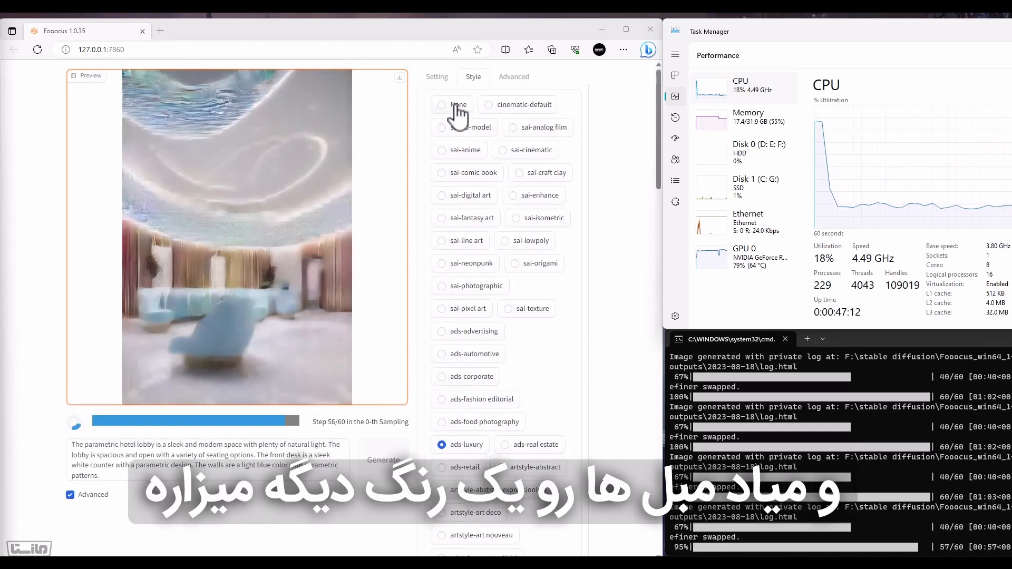
click(459, 105)
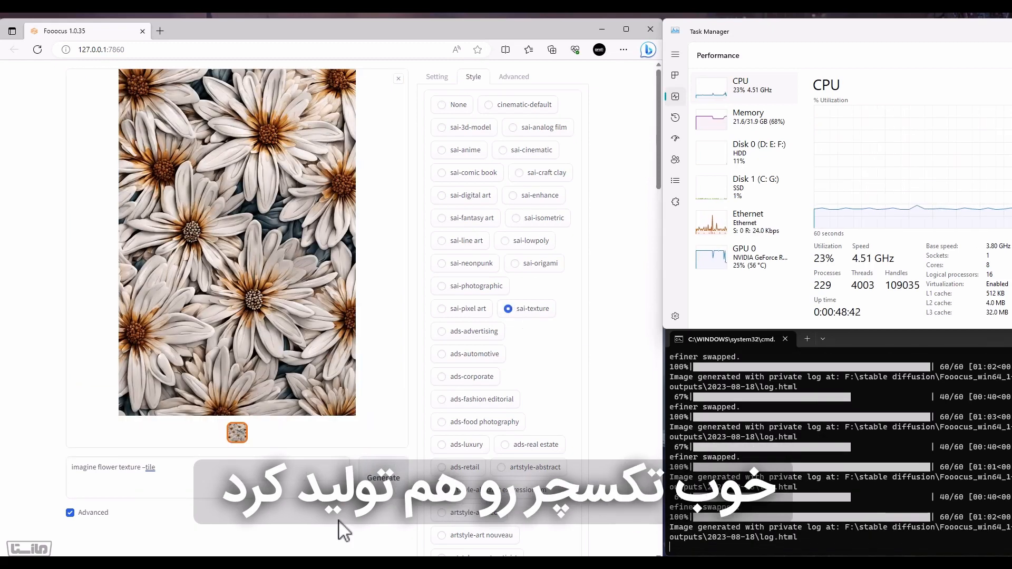
Generate the flower texture again, and generate an image from a prompt starting "logo for website, abstract, flat, minimalistic"
click(380, 478)
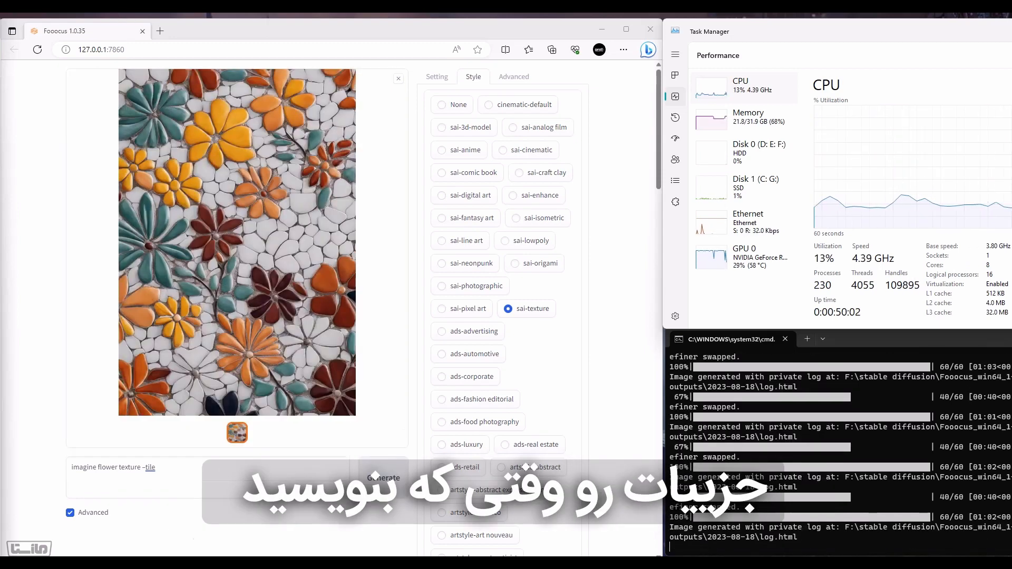
click(176, 470)
key(ctrl+a)
text(logo for website, abstract, flat, minimalistic)
click(394, 478)
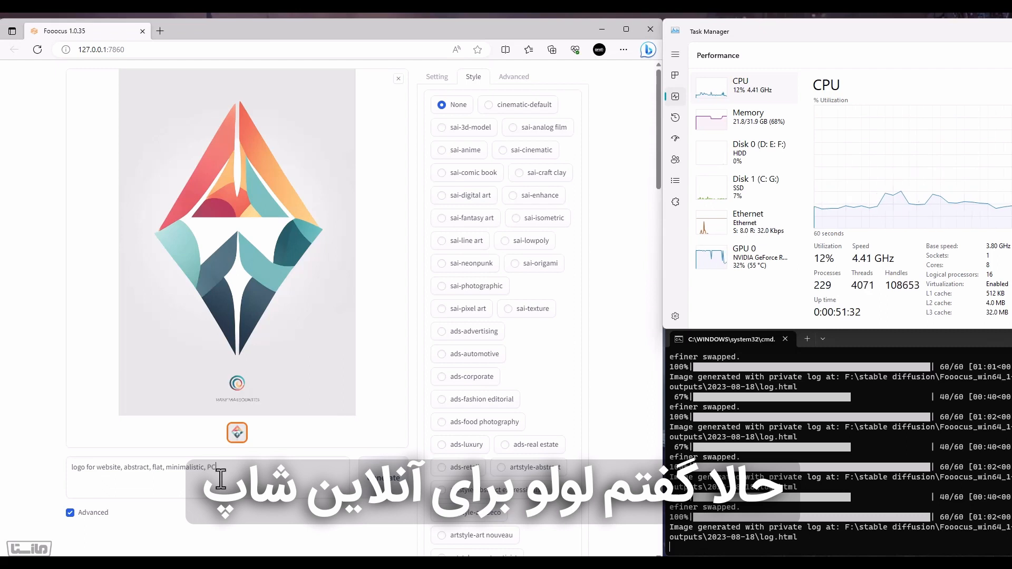
Finish the logo prompt with "Online Shop, Laptop" and generate it in the sai-line art style
text(ine Shop, Laptop)
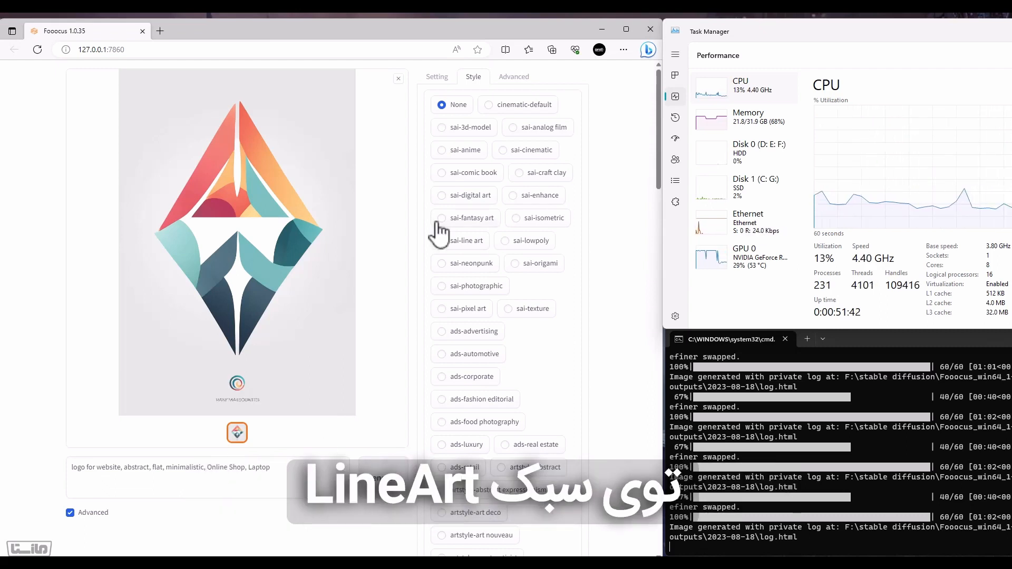
click(441, 238)
click(388, 490)
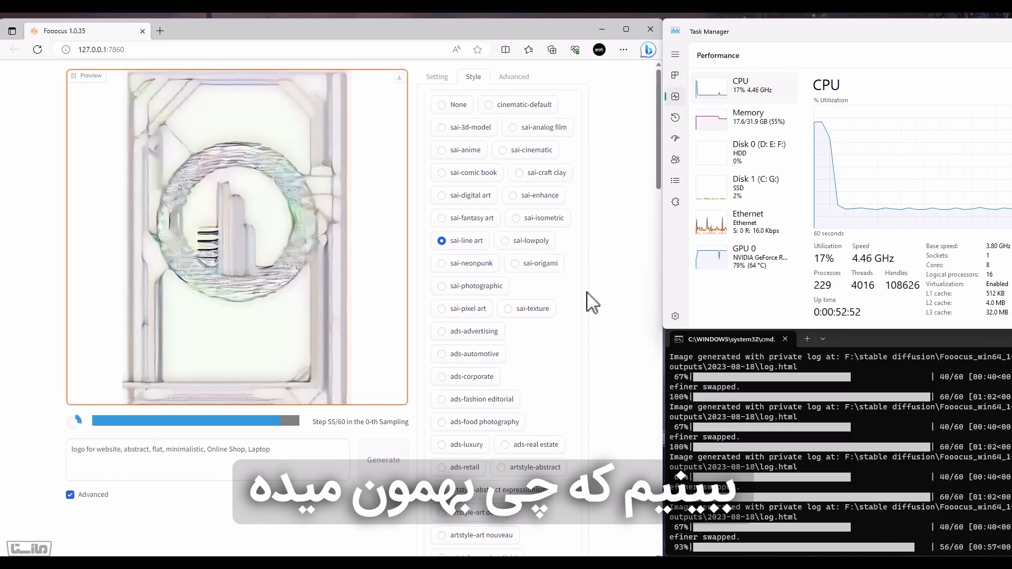
Generate an image from "red e30 BMW M3 at sunset, photography, real, realistic, 8k, bbs, snow, mountains, photorealistic, ultra detailed" in the ads-automotive style
scroll(587, 292, down, 7)
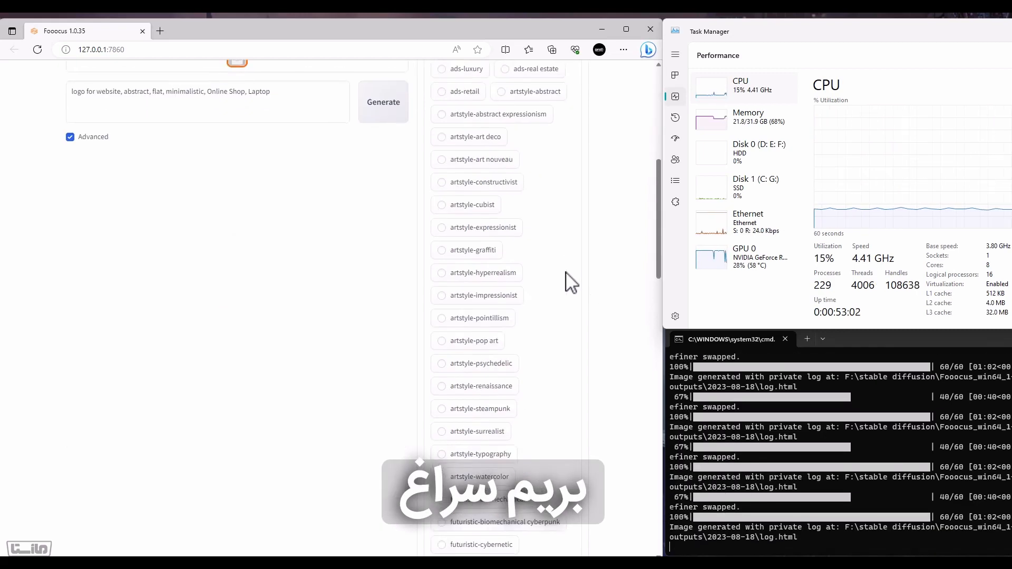
scroll(567, 274, up, 7)
click(139, 469)
key(ctrl+a)
text(red e30 BMW M3 at sunset, photography, real, realistic, 8k, bbs, snow, mountains, photorealistic, ultra detailed)
click(367, 488)
scroll(599, 399, down, 8)
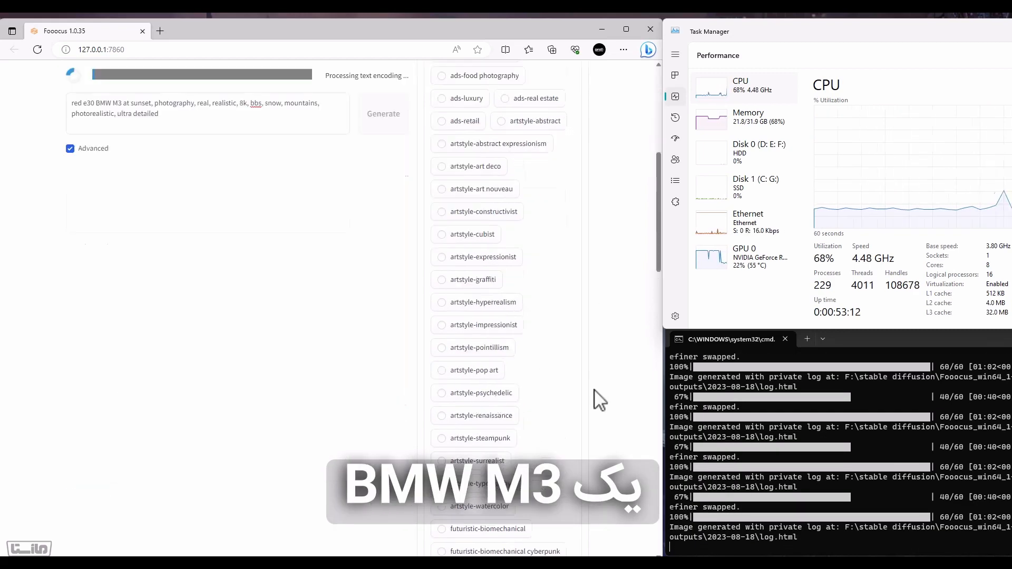
scroll(599, 400, up, 8)
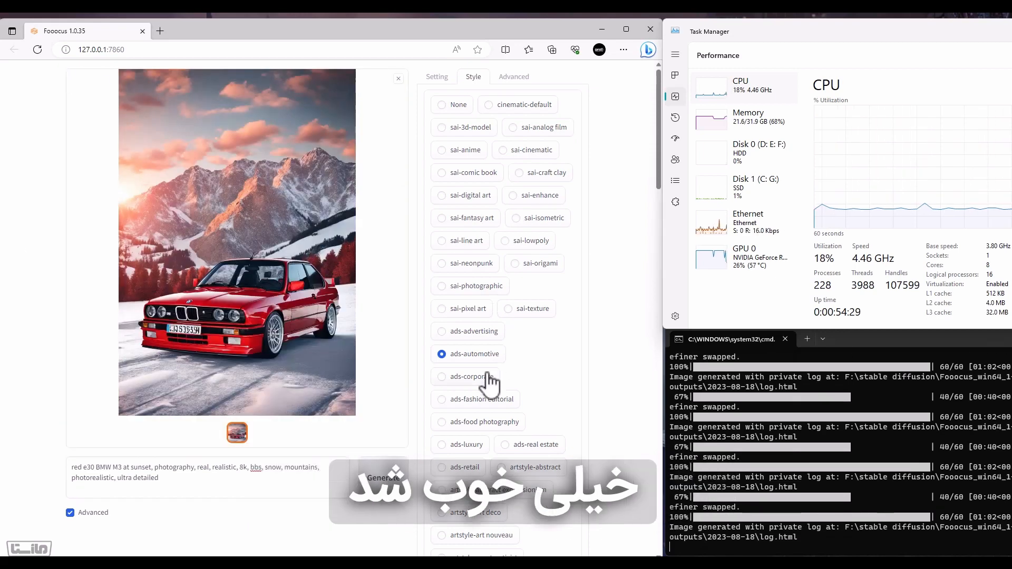
Regenerate the BMW M3 image in a different style from further down the style list and open the general settings
scroll(490, 395, down, 5)
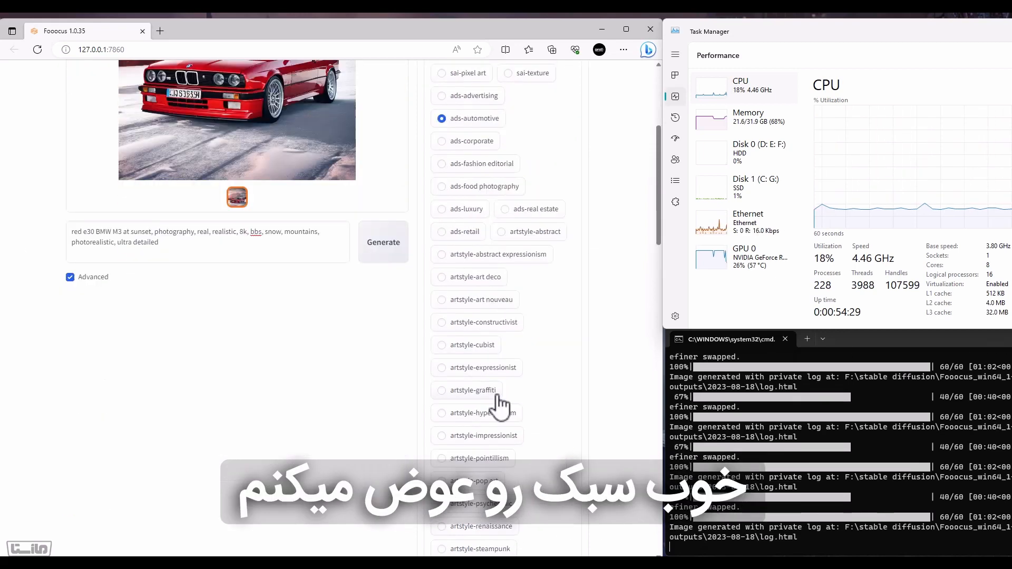
scroll(500, 405, down, 4)
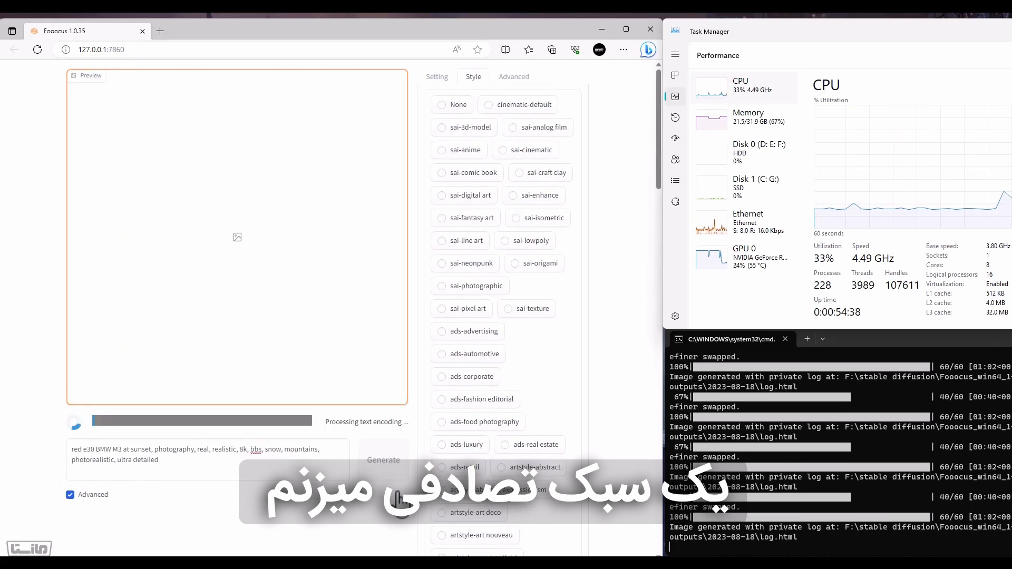
click(437, 80)
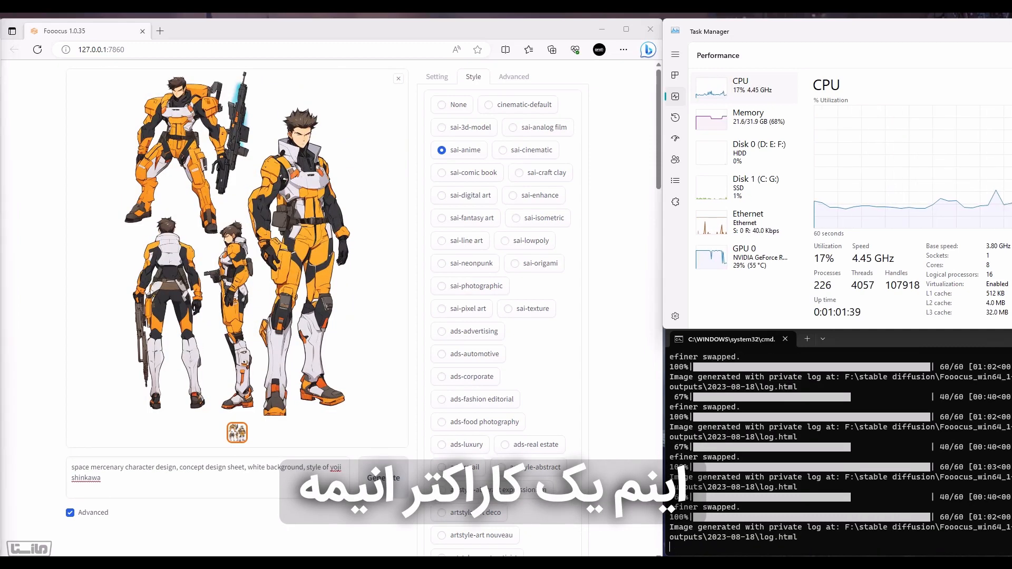
Regenerate the space mercenary character design in the sai-photographic style
click(483, 286)
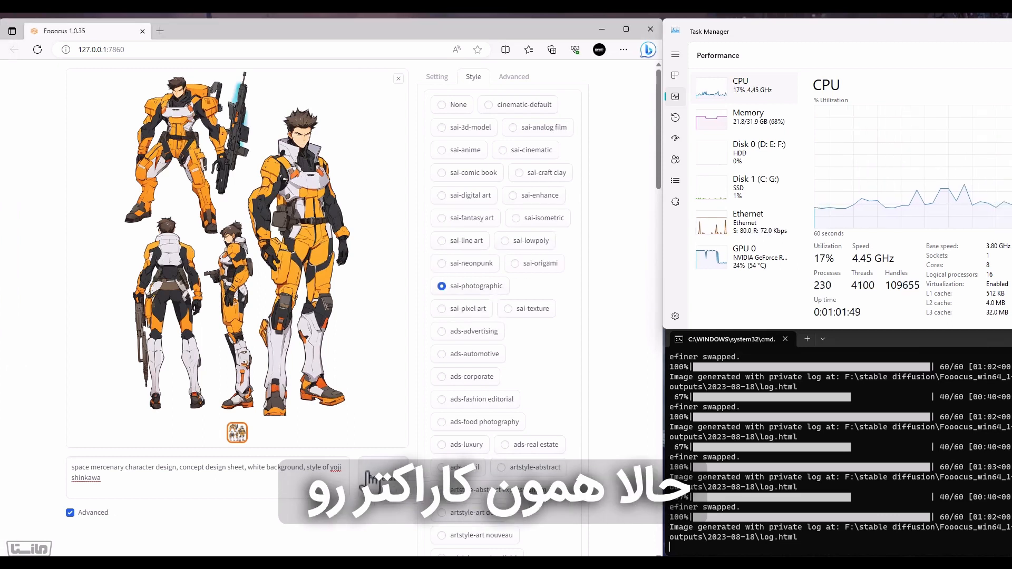
click(384, 478)
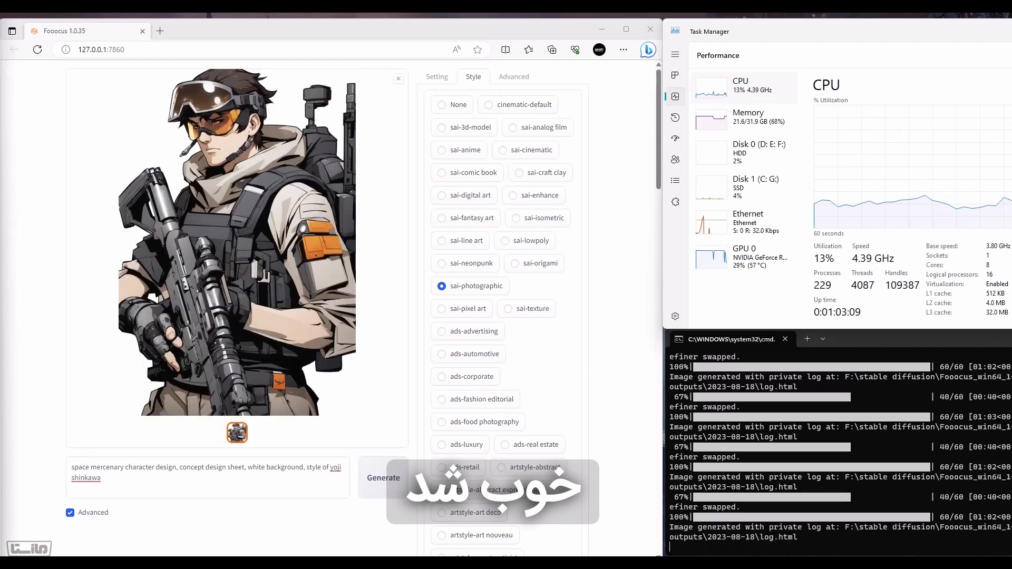
Generate the prompt "Blue Leather Fashion Contrast" in the sai-photographic style and again in the ads-fashion editorial style
click(95, 480)
key(ctrl+a)
text(Blue Leather Fashion Contrast)
click(383, 478)
click(995, 464)
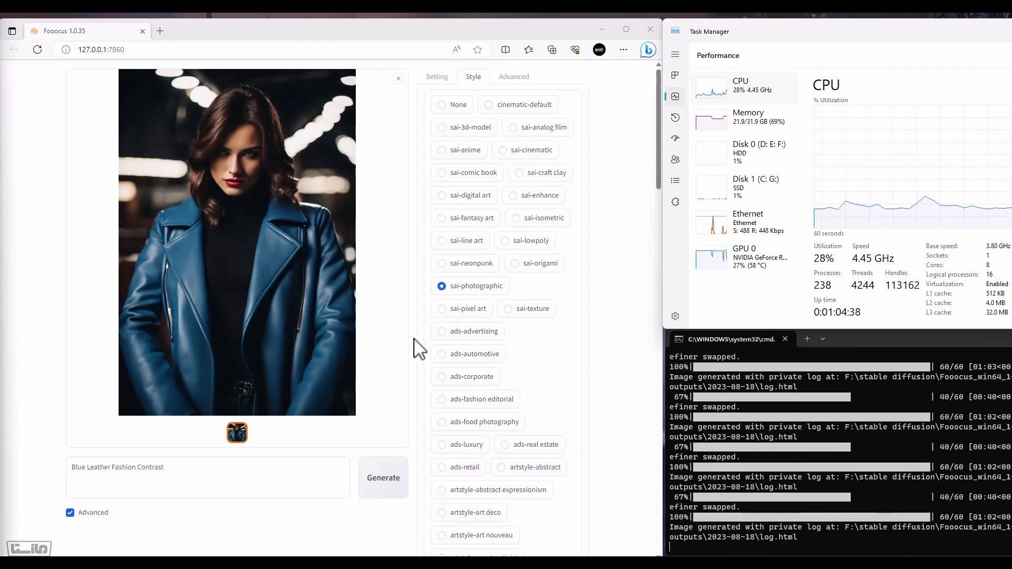
click(491, 400)
click(383, 478)
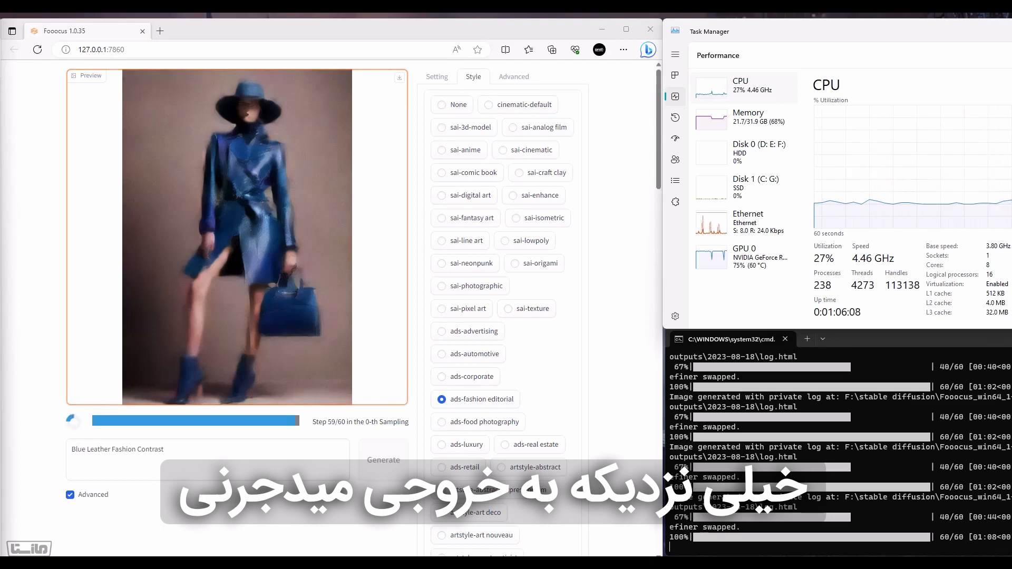
Replace the prompt with the eye-level commercial photograph of a white wine bottle among French vines, remove the "v 5.2" and "ar 16:9" parameters, and generate it
click(221, 484)
key(ctrl+a)
text(Eye-level Commercial film photography of a white wine bottle in the middle of vines from the south of France, sunny summer day, packshot, focus, depth of field, shot on 120mm, shot on Hasselblad, sharp focus, --v 5.2 --ar 16:9)
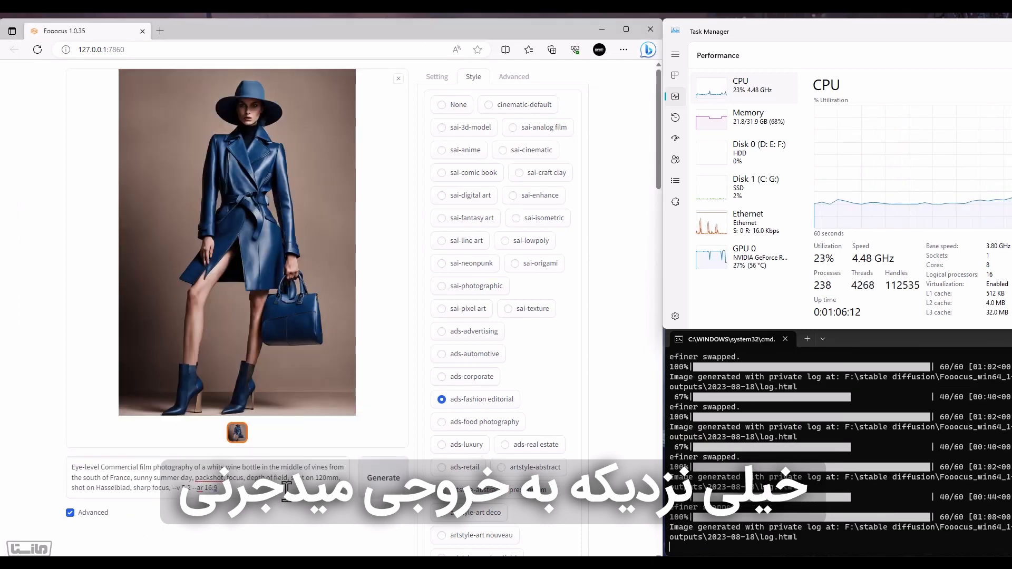
drag(172, 488, 283, 540)
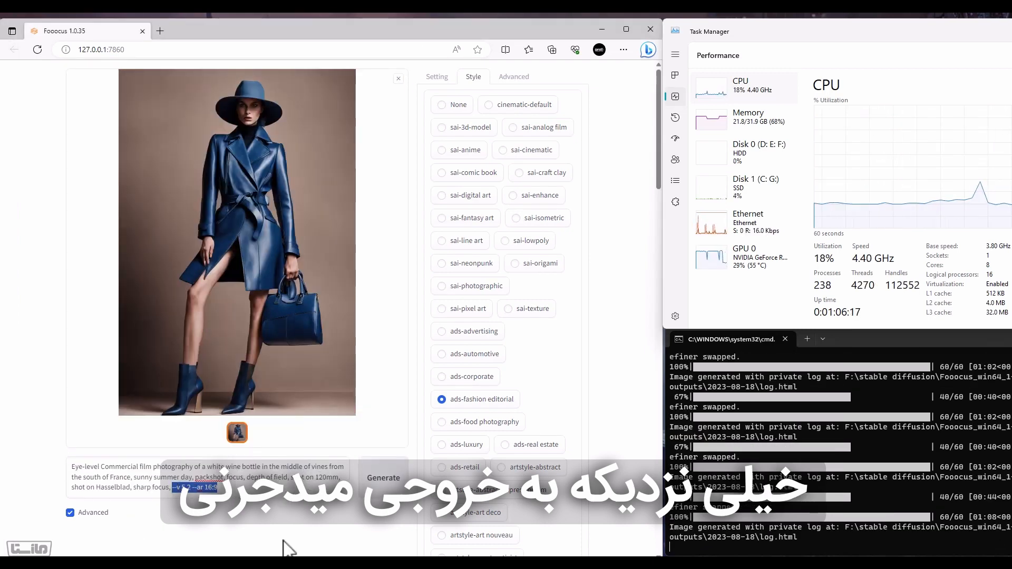
scroll(542, 351, down, 7)
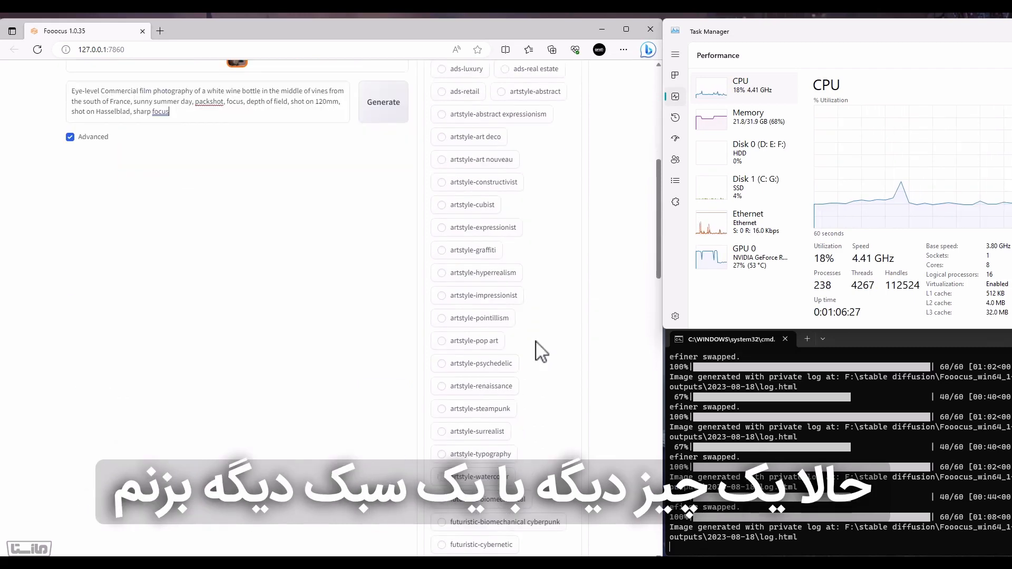
scroll(542, 350, up, 7)
click(385, 490)
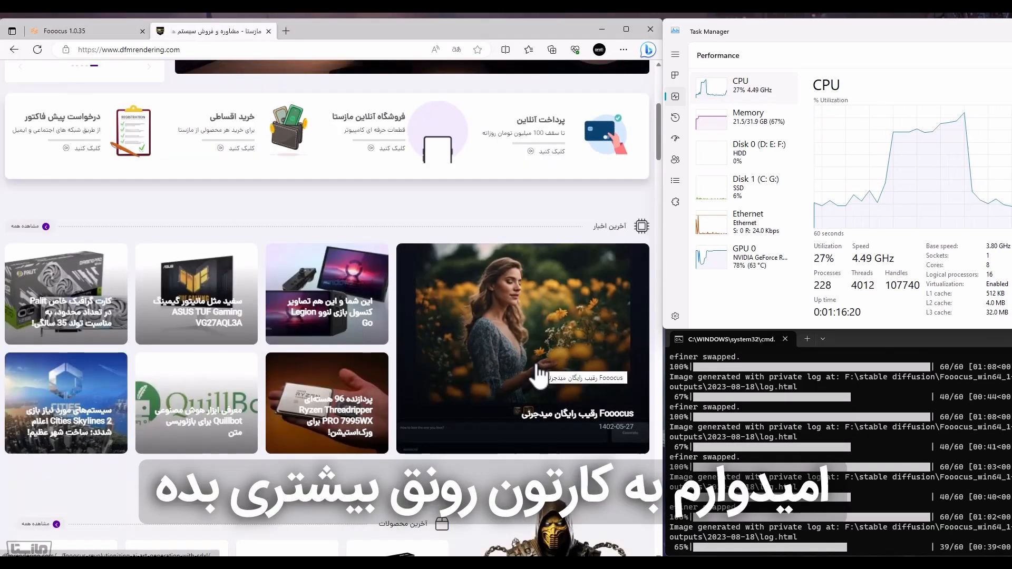
scroll(527, 380, down, 10)
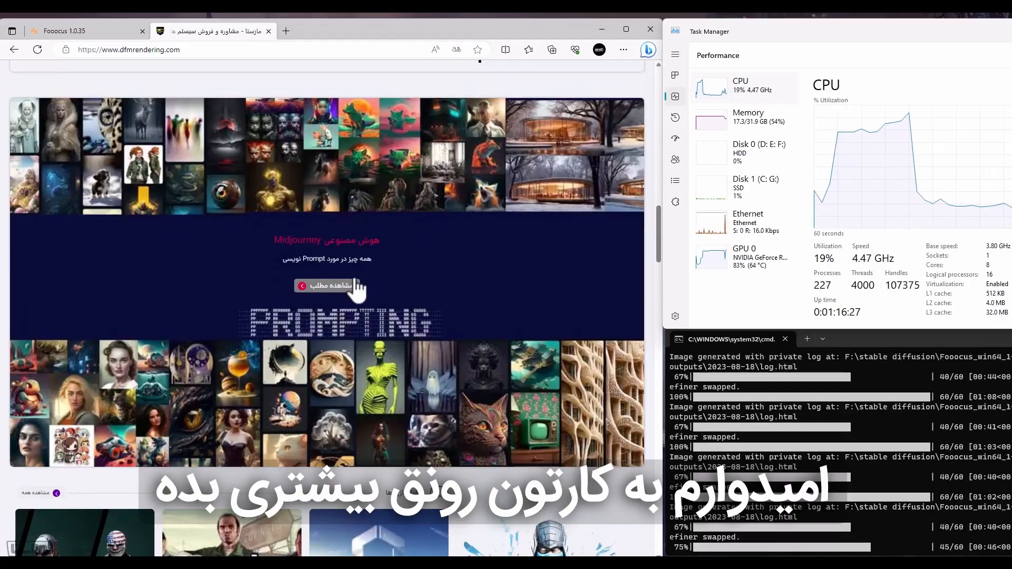
scroll(354, 287, up, 10)
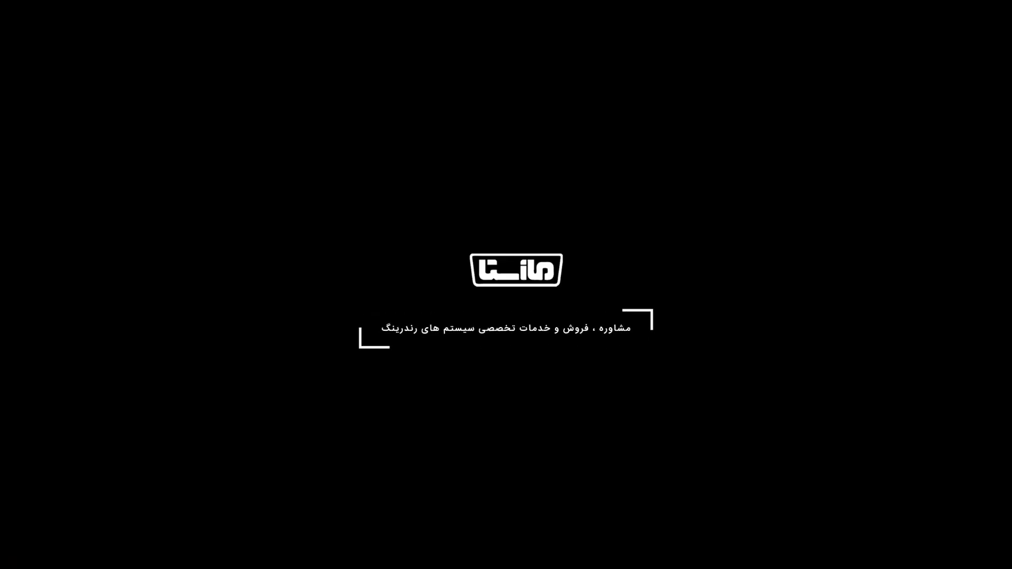